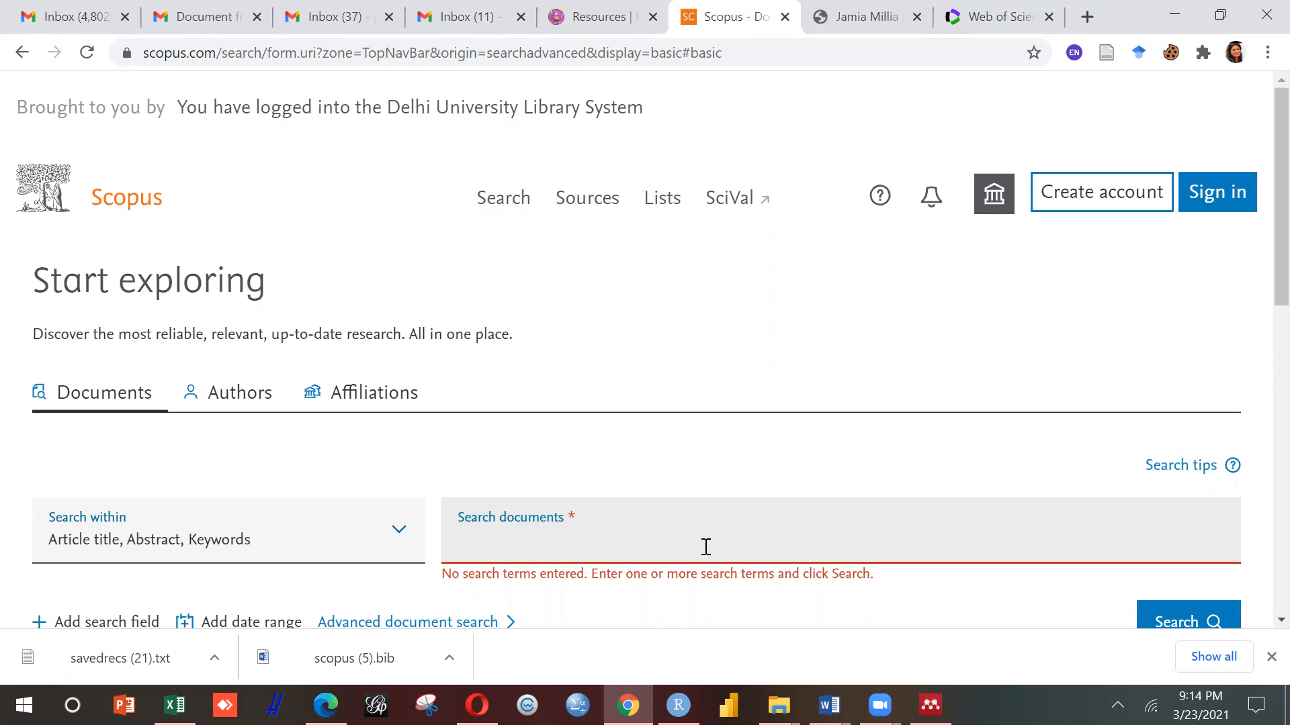
- Search article titles, abstracts and keywords for the exact phrase "abusive supervision" and dismiss the downloads bar
{"action": "type", "text": "\"abusive supervision"}
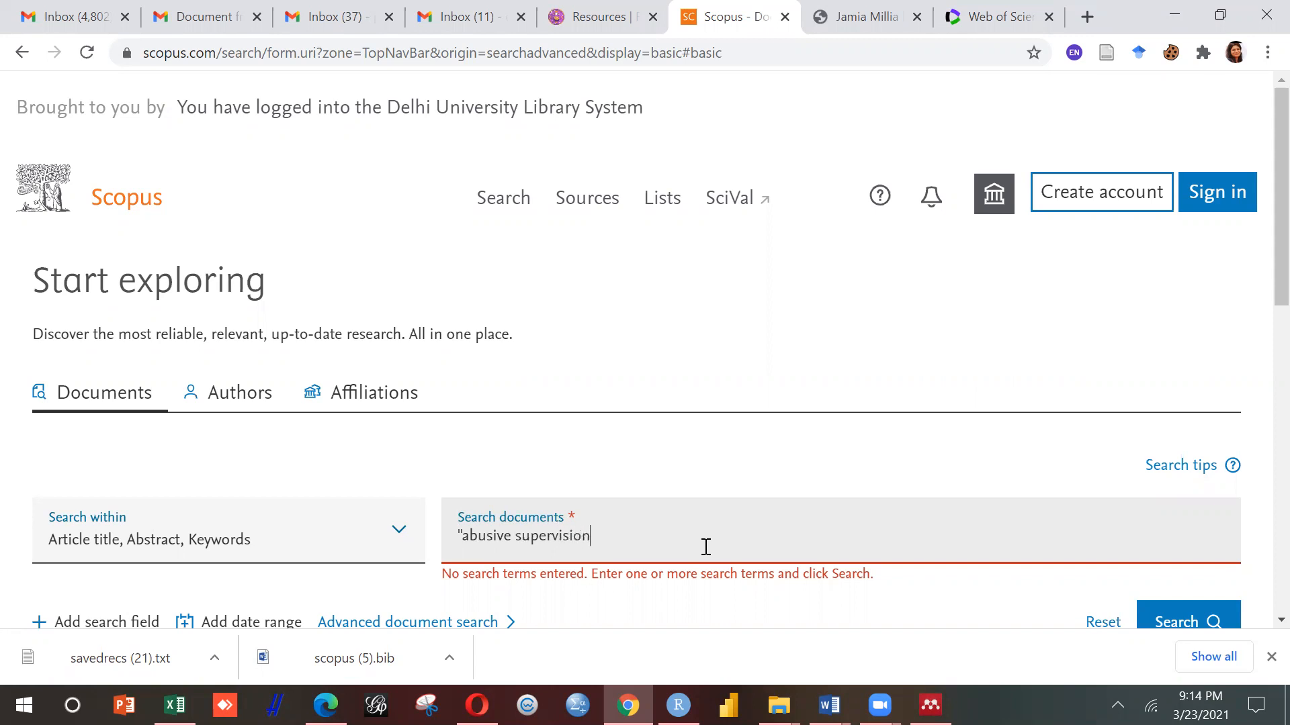
{"action": "key", "text": "Return"}
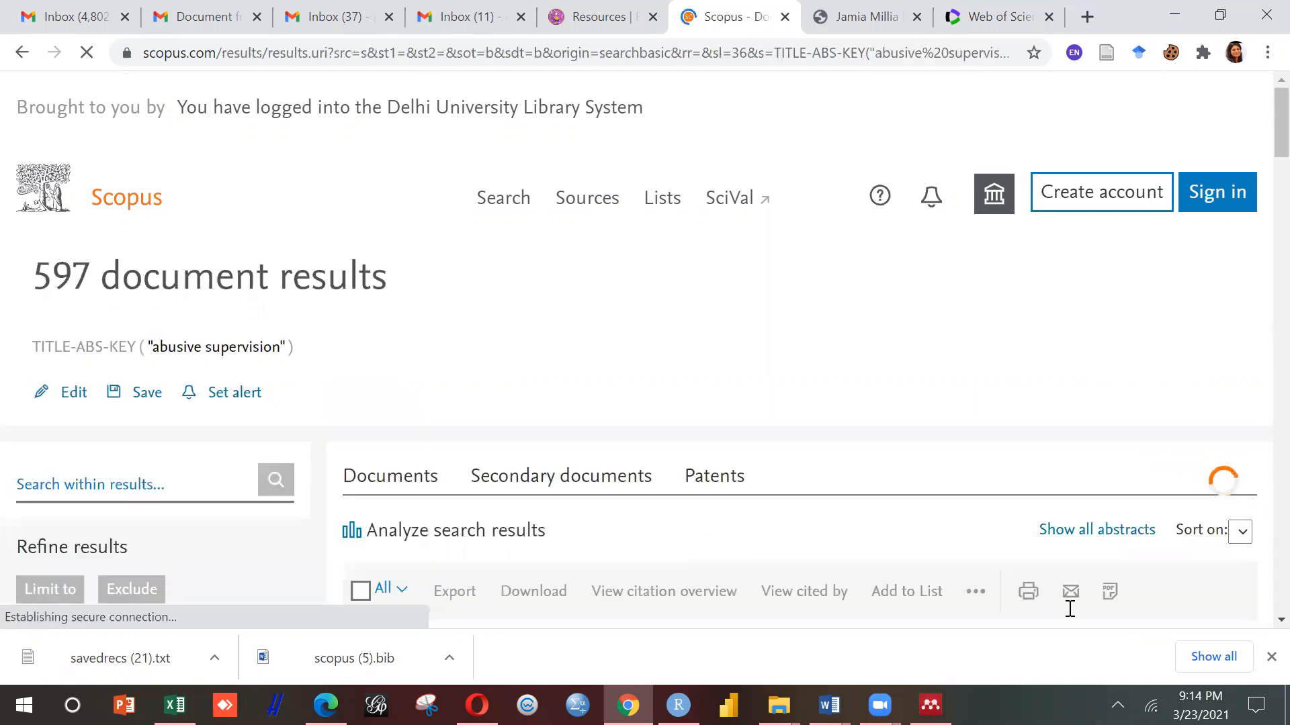
{"action": "left_click", "coordinate": [1263, 657]}
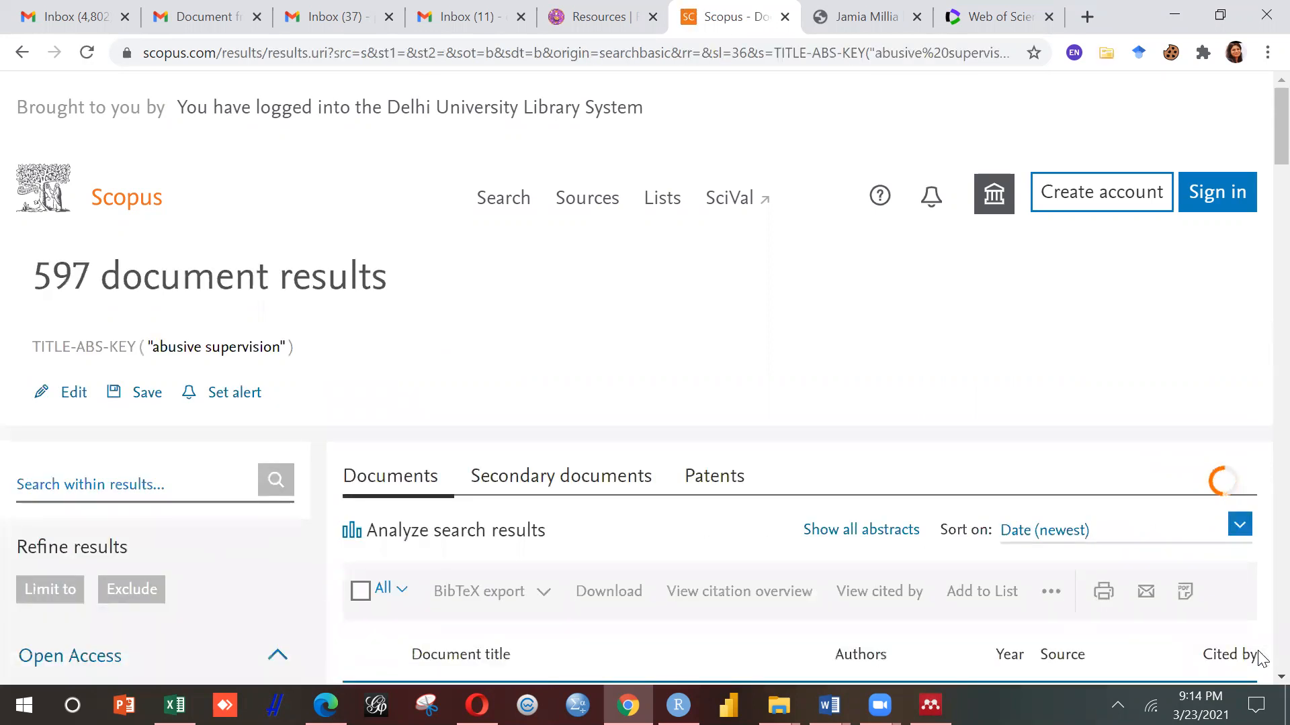
- Limit the search results to the Business, Management and Accounting subject area
{"action": "scroll", "coordinate": [1260, 656], "scroll_direction": "down", "scroll_amount": 2}
{"action": "scroll", "coordinate": [1260, 658], "scroll_direction": "down", "scroll_amount": 5}
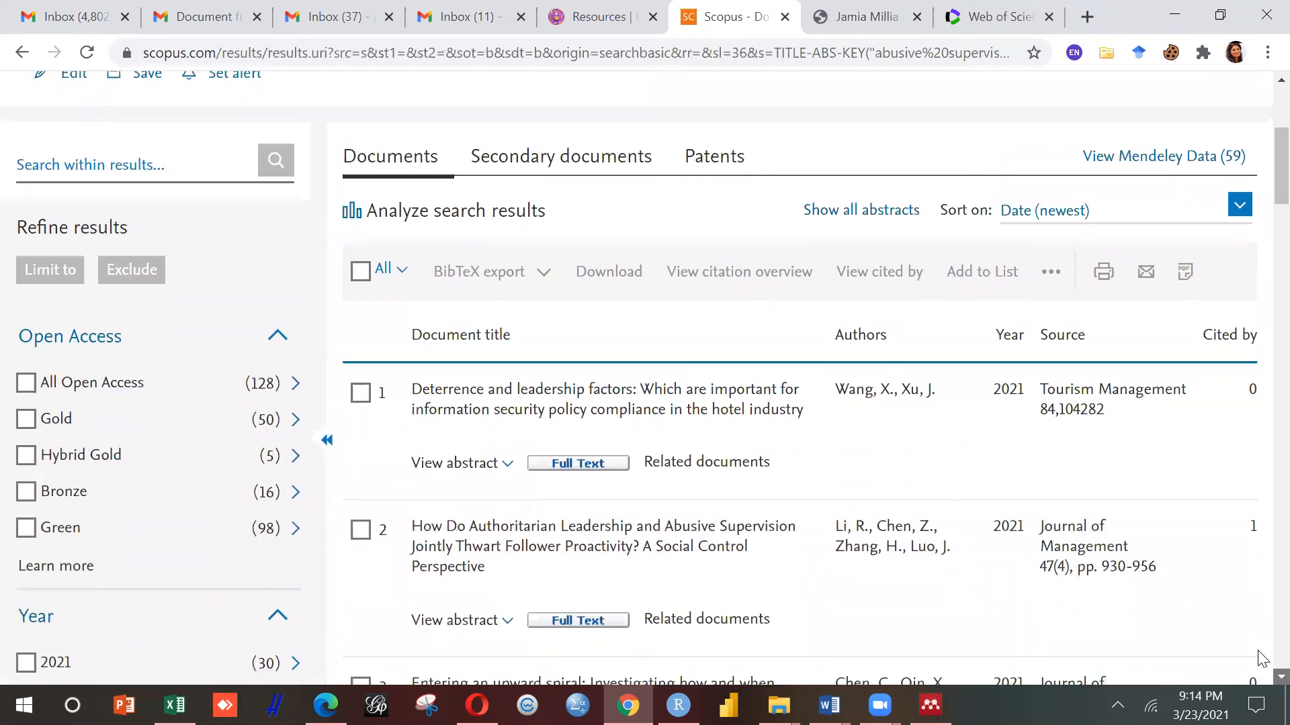
{"action": "scroll", "coordinate": [1260, 659], "scroll_direction": "down", "scroll_amount": 5}
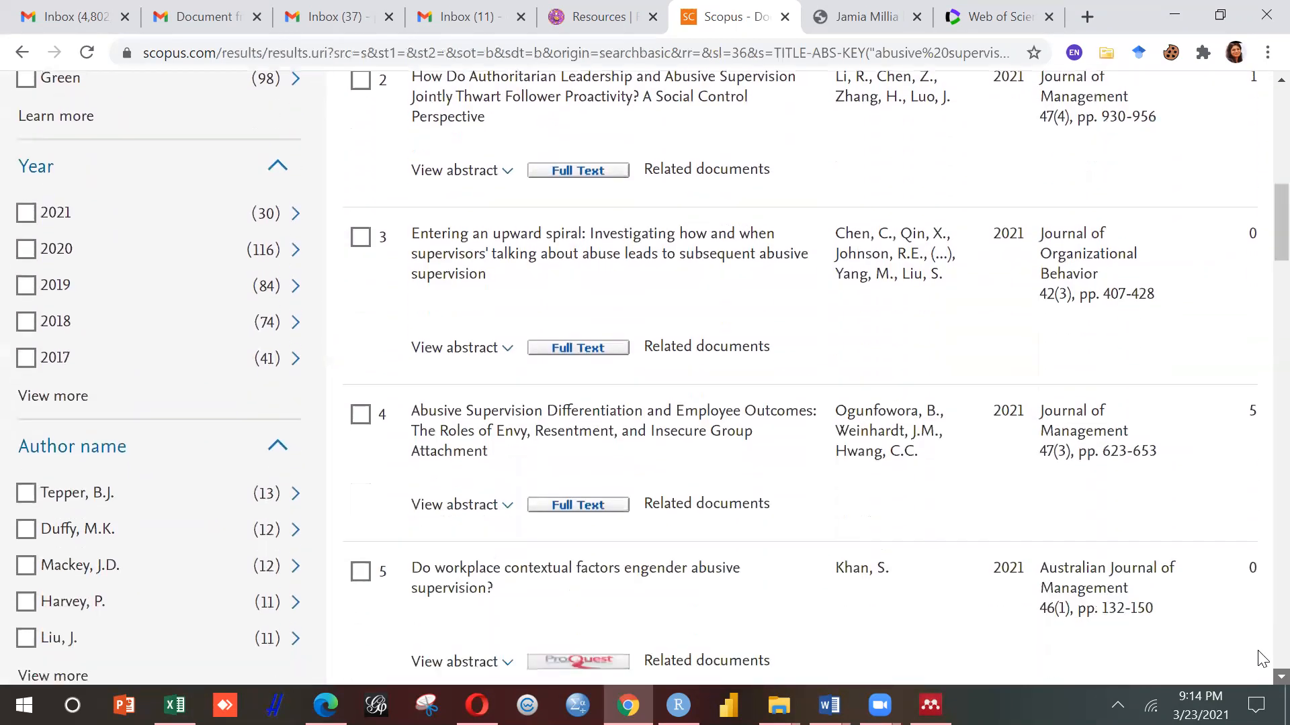
{"action": "scroll", "coordinate": [1260, 658], "scroll_direction": "down", "scroll_amount": 3}
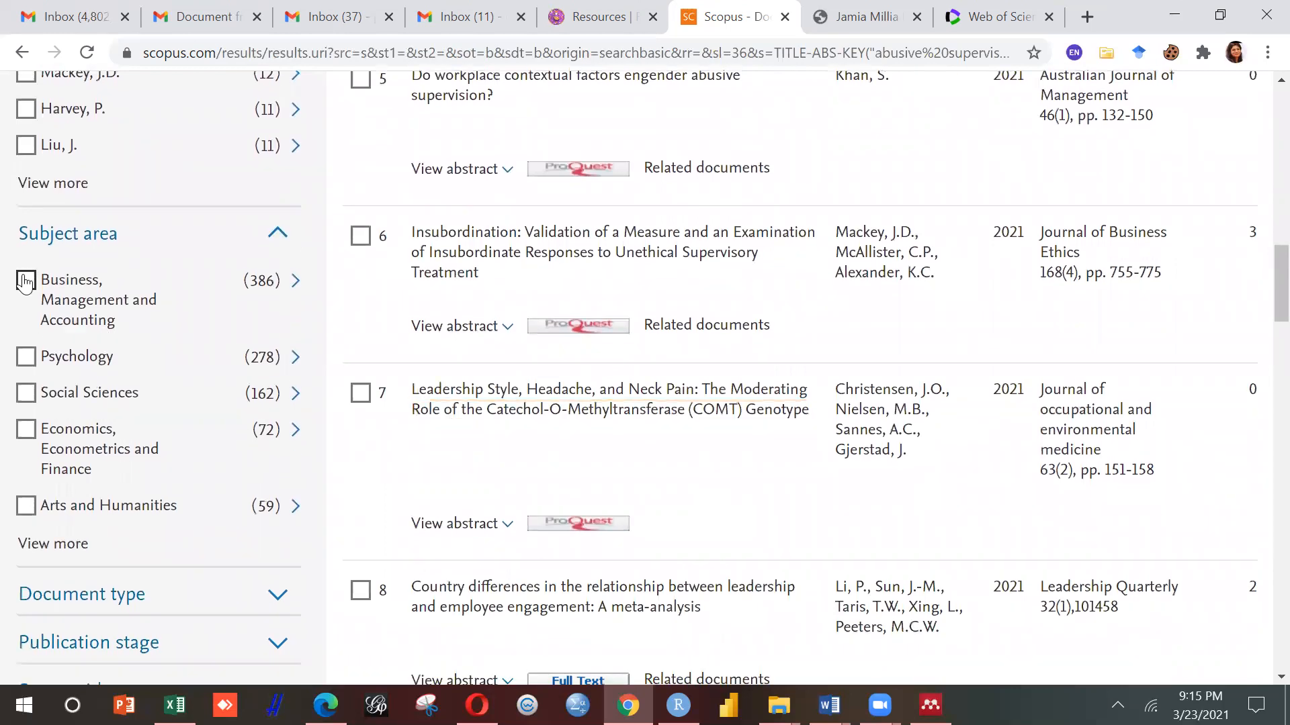
{"action": "left_click", "coordinate": [25, 282]}
{"action": "scroll", "coordinate": [1261, 141], "scroll_direction": "up", "scroll_amount": 10}
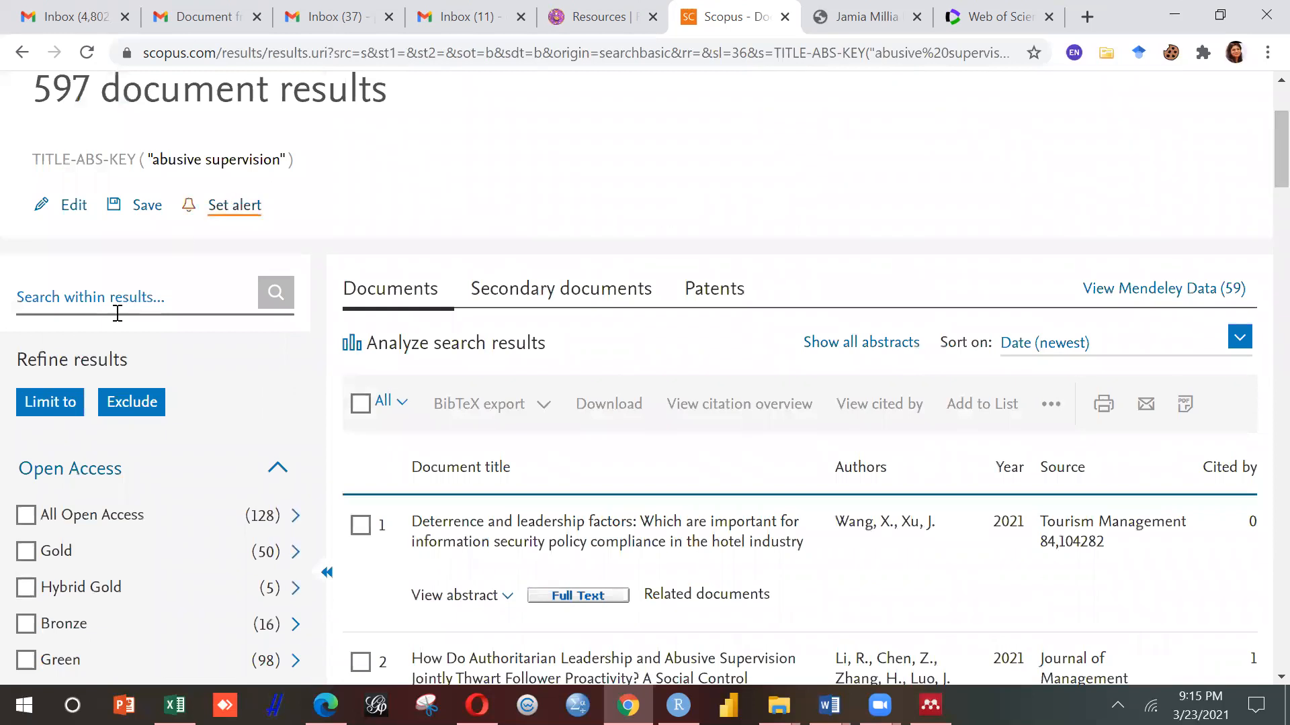
{"action": "left_click", "coordinate": [66, 411]}
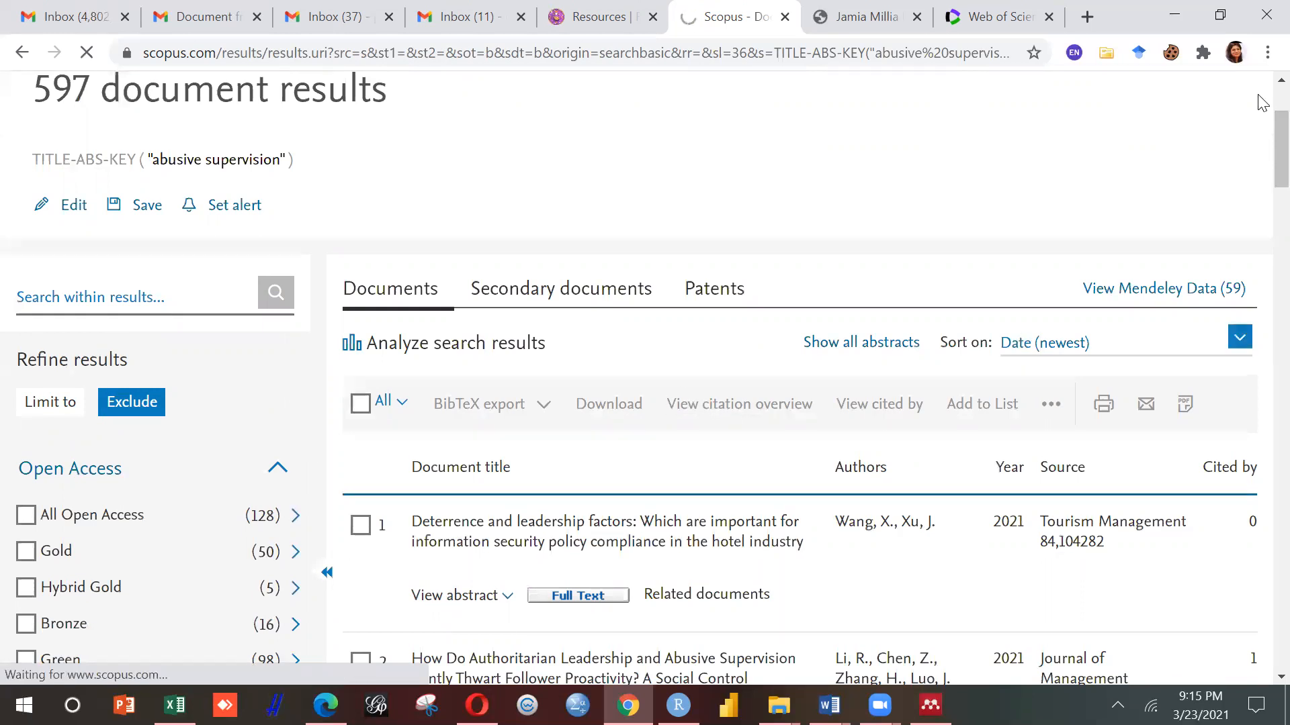
{"action": "scroll", "coordinate": [1262, 102], "scroll_direction": "up", "scroll_amount": 3}
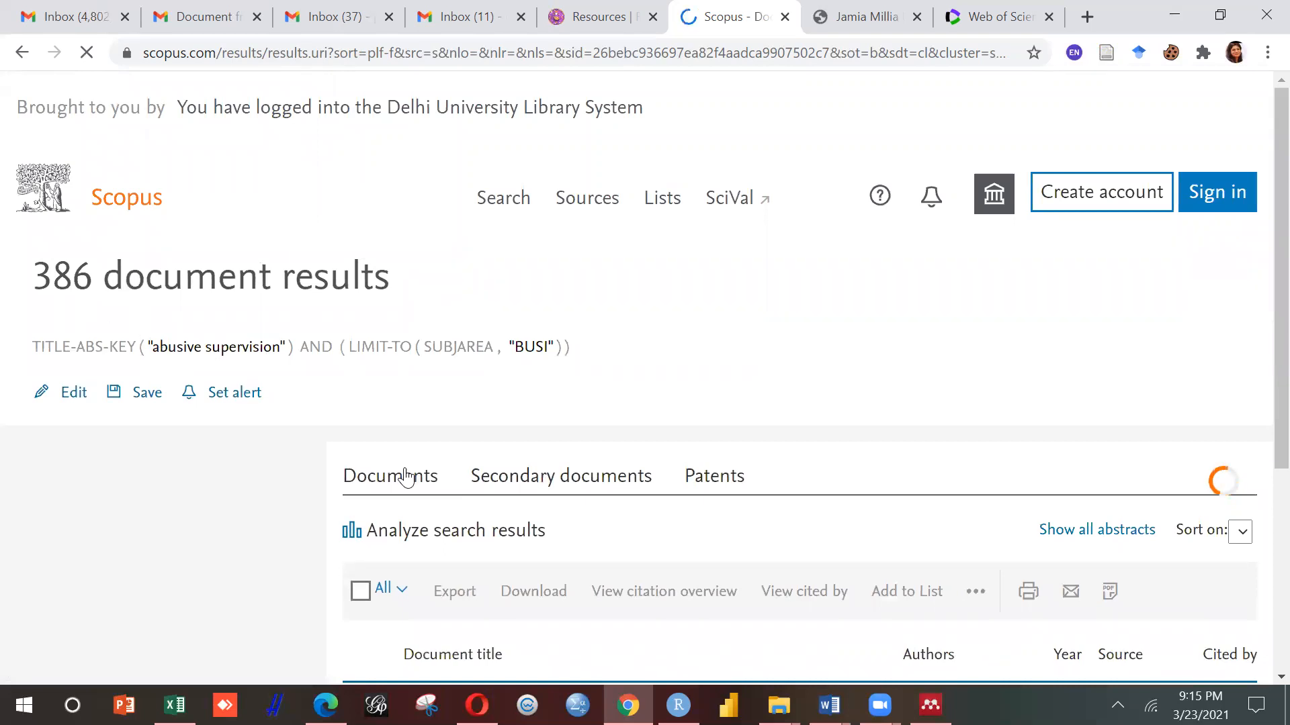
- Export all the filtered documents in BibTeX format with citation, bibliographical, abstract and keyword information plus references
{"action": "scroll", "coordinate": [1253, 652], "scroll_direction": "down", "scroll_amount": 3}
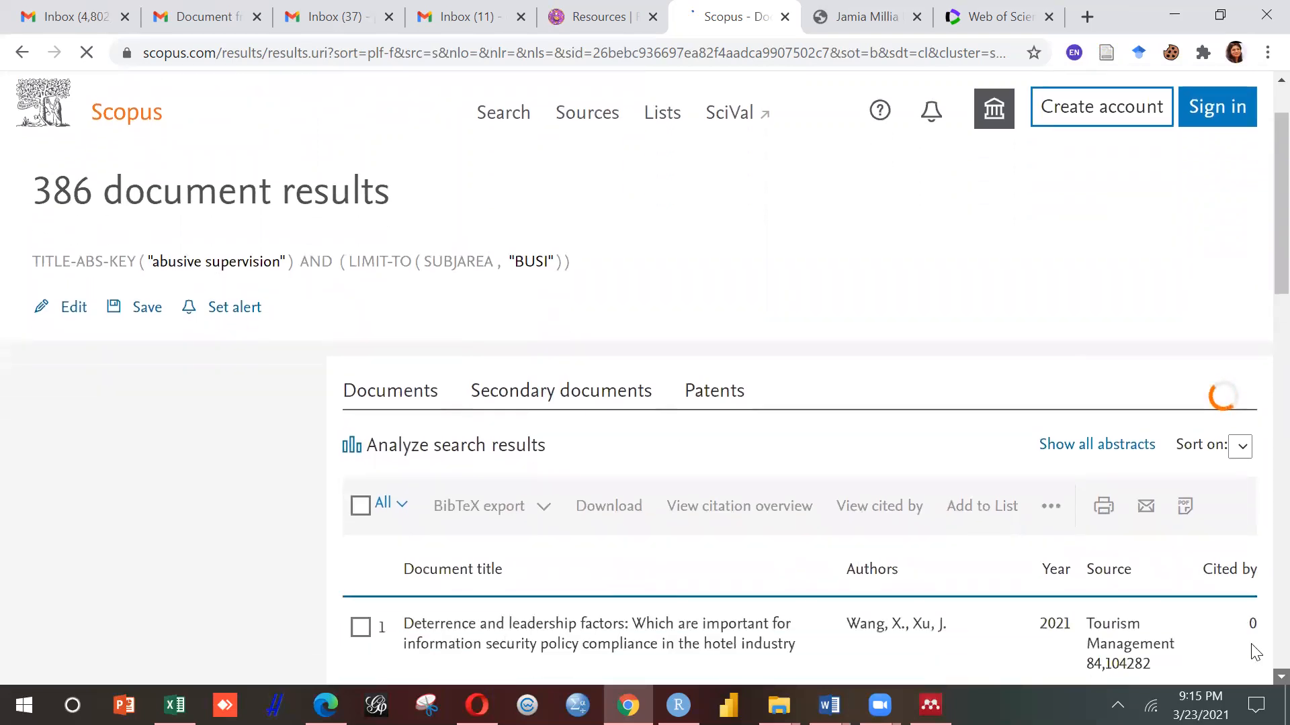
{"action": "scroll", "coordinate": [1253, 651], "scroll_direction": "down", "scroll_amount": 2}
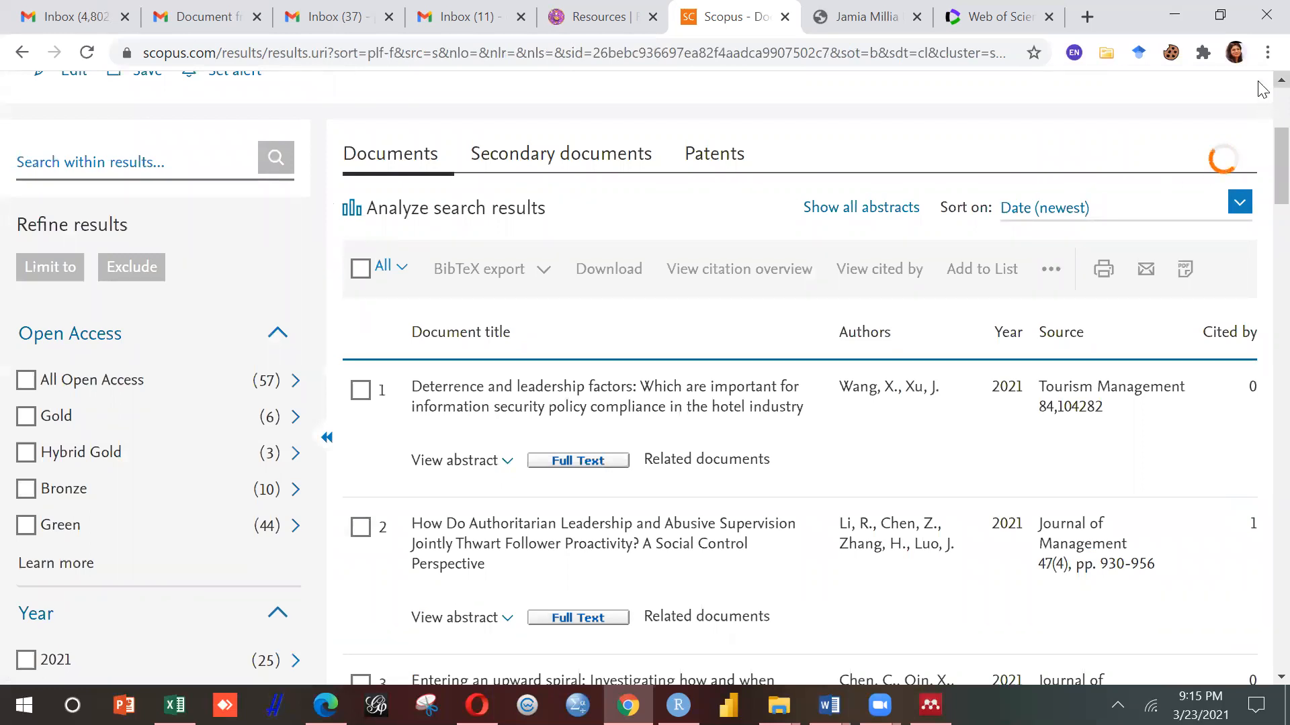
{"action": "left_click", "coordinate": [1280, 80]}
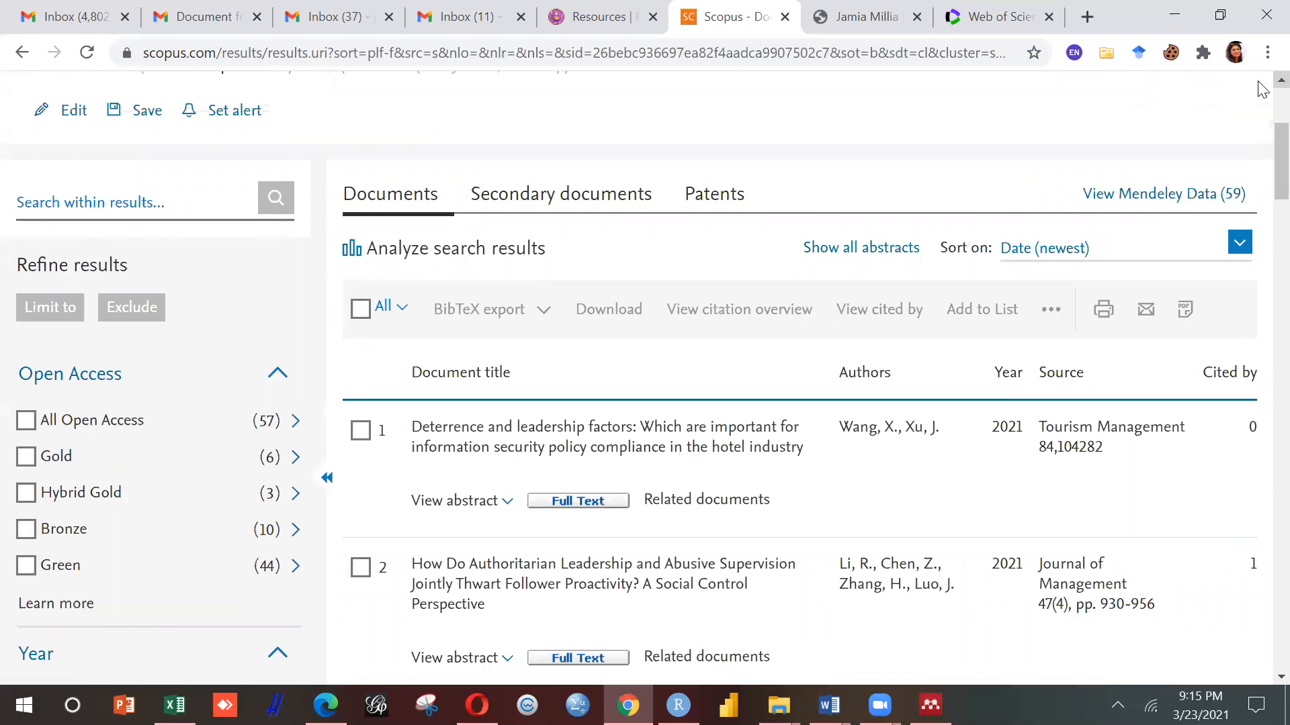
{"action": "left_click", "coordinate": [362, 310]}
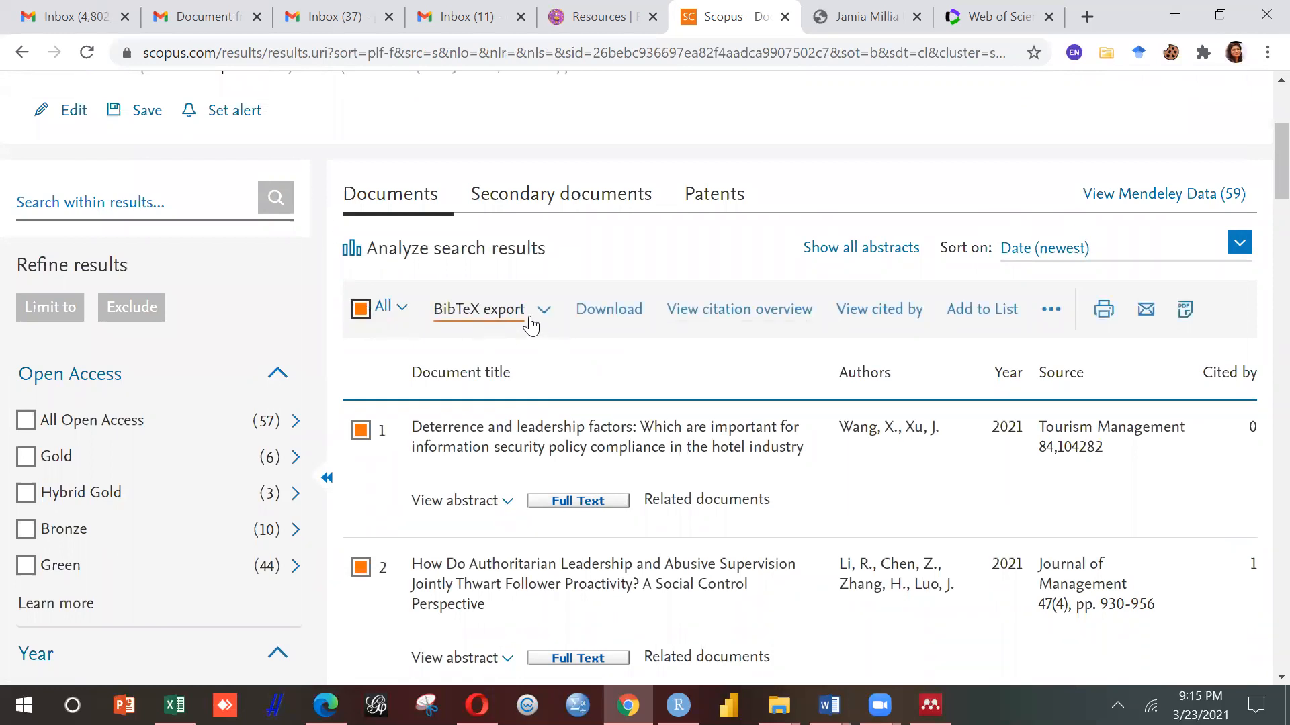
{"action": "left_click", "coordinate": [536, 316]}
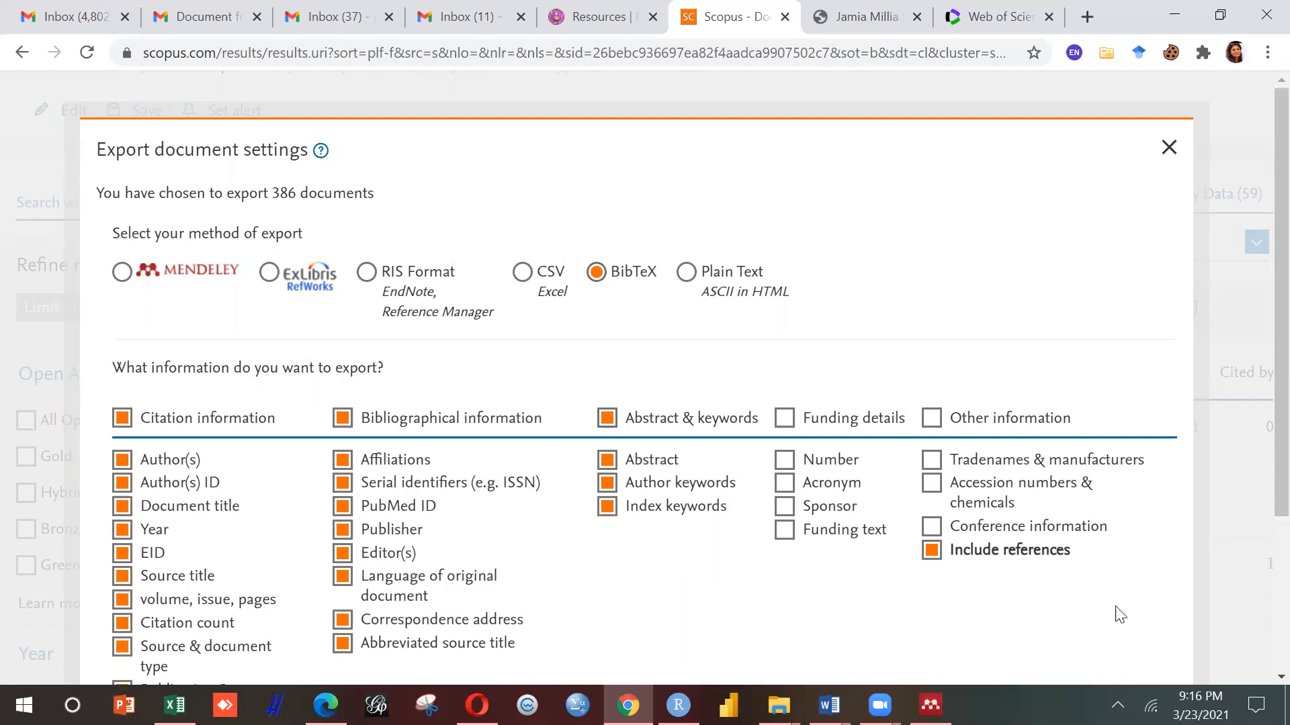
{"action": "scroll", "coordinate": [1208, 659], "scroll_direction": "down", "scroll_amount": 2}
{"action": "scroll", "coordinate": [1205, 653], "scroll_direction": "down", "scroll_amount": 1}
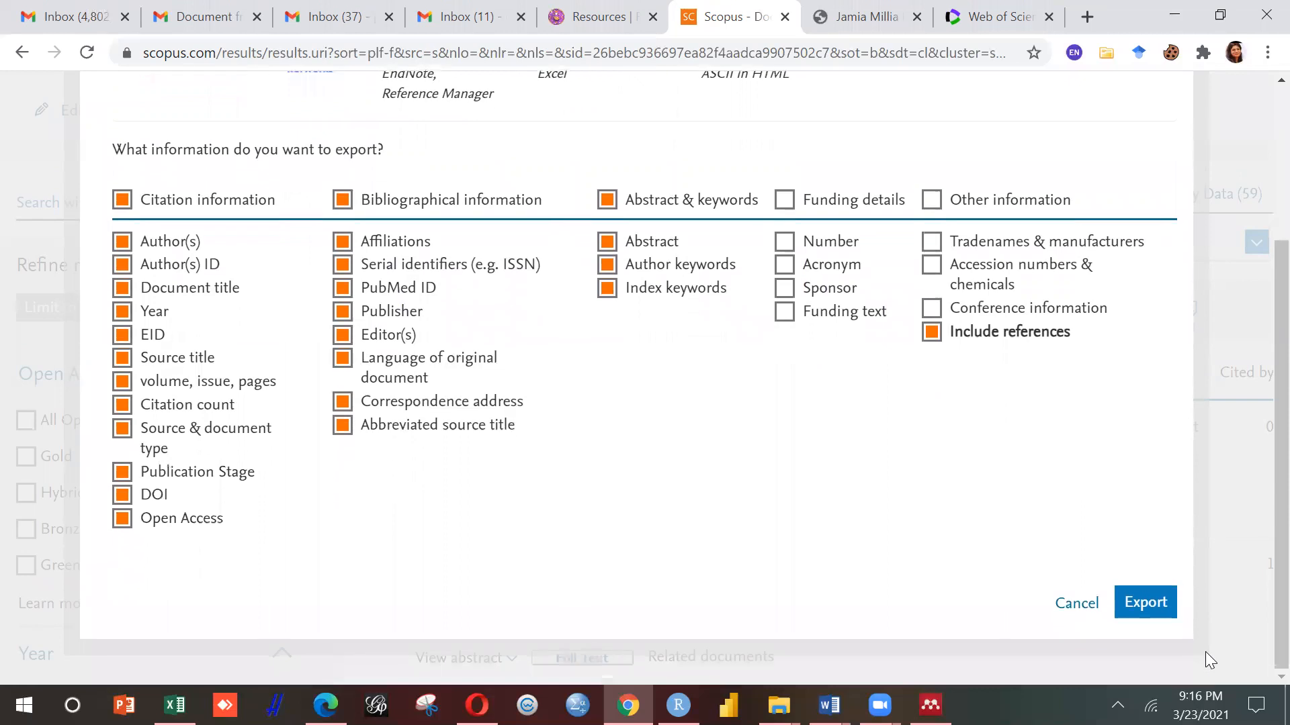
{"action": "left_click", "coordinate": [1141, 593]}
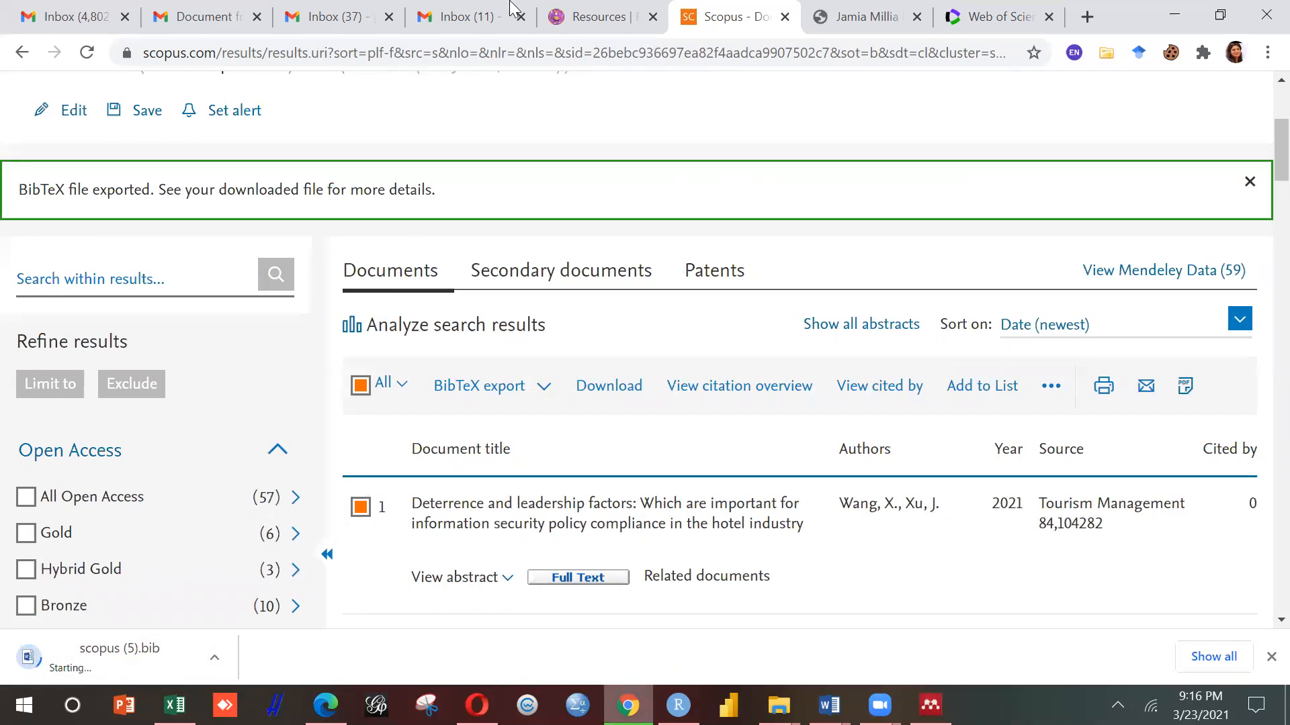
- Switch to Web of Science and search the Core Collection by topic for the exact phrase "abusive supervision"
{"action": "left_click", "coordinate": [972, 20]}
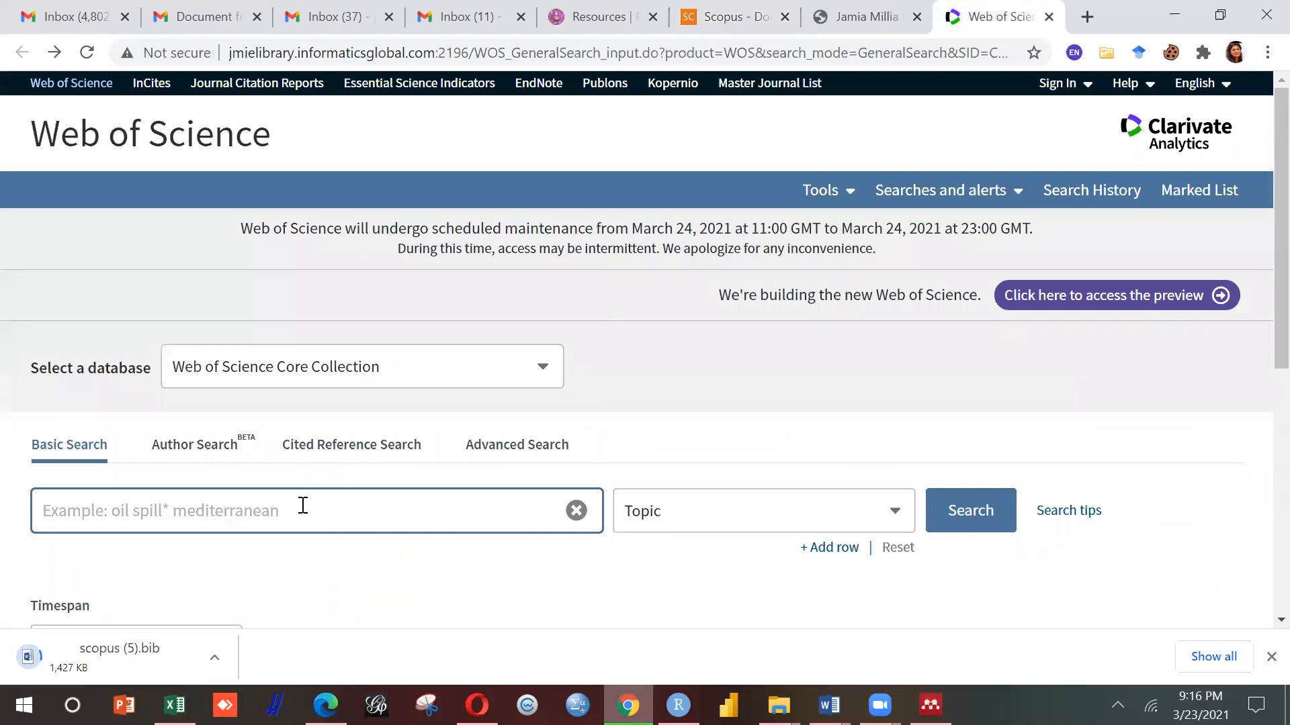
{"action": "type", "text": "\"av"}
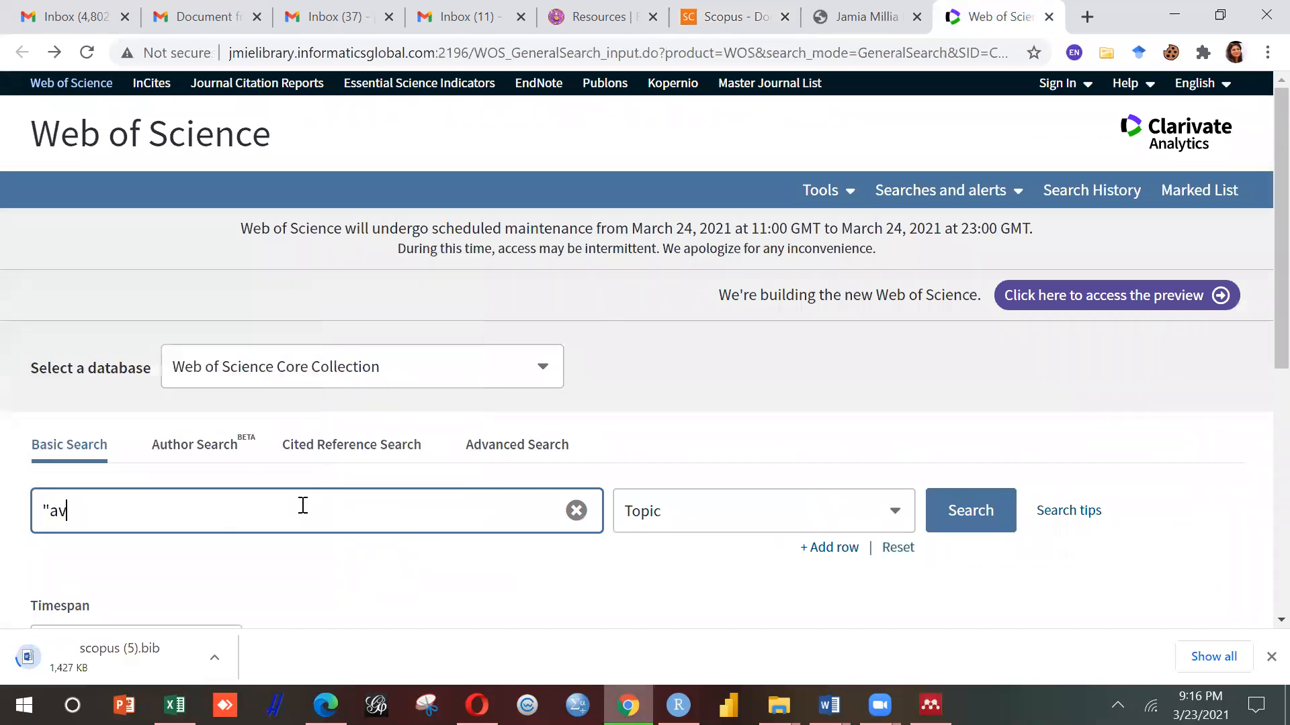
{"action": "key", "text": "BackSpace"}
{"action": "type", "text": "busive supervision"}
{"action": "left_click", "coordinate": [174, 557]}
{"action": "key", "text": "Return"}
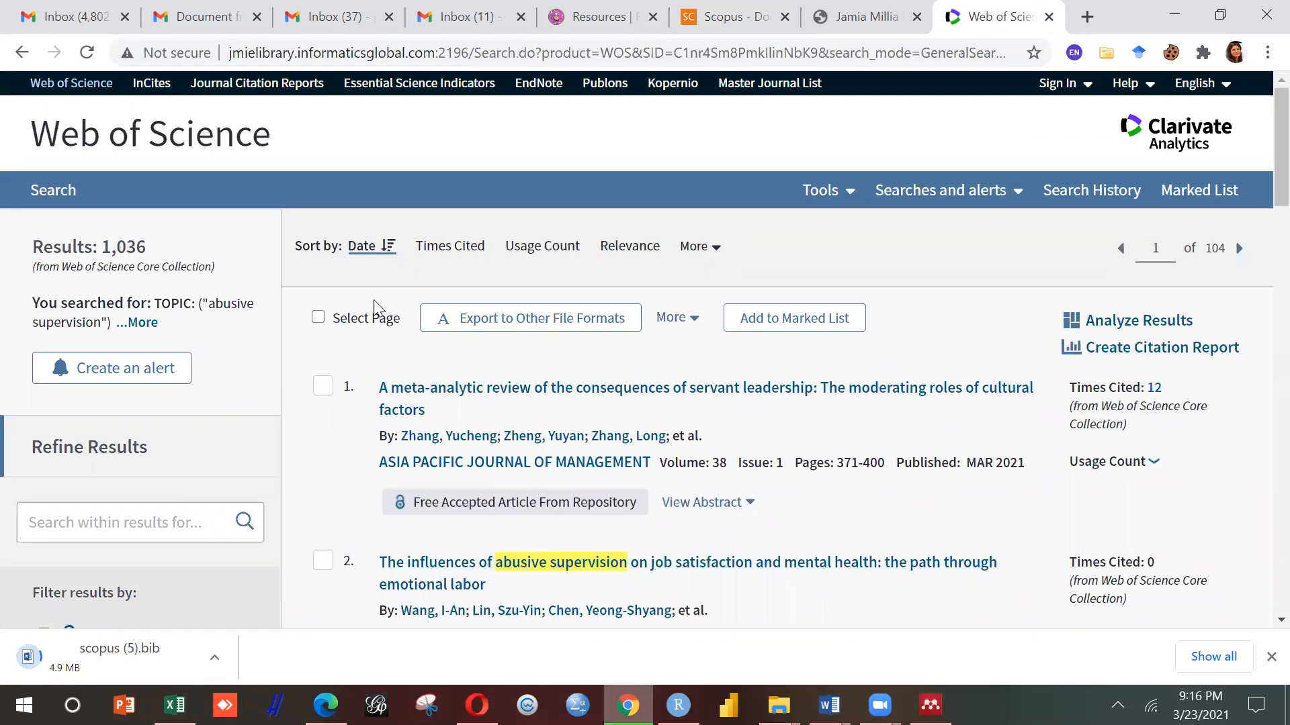
- Refine the Web of Science results to the Business category
{"action": "scroll", "coordinate": [1262, 623], "scroll_direction": "down", "scroll_amount": 5}
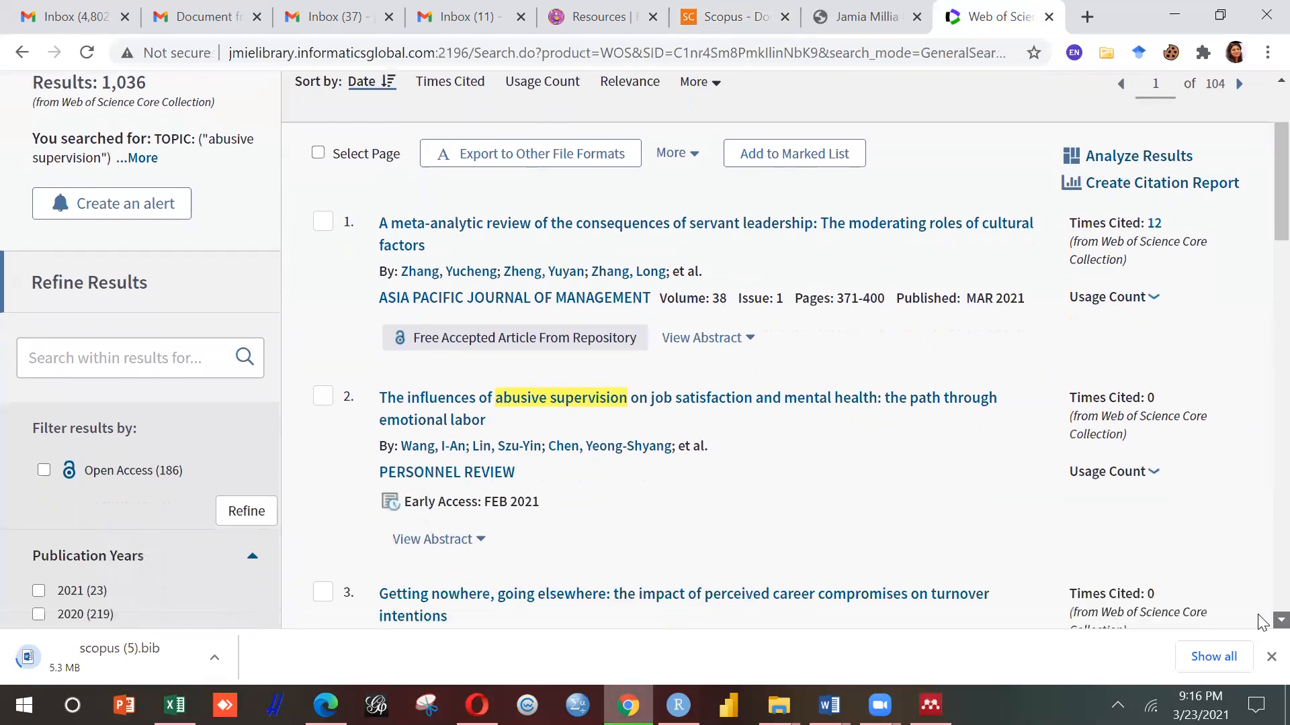
{"action": "scroll", "coordinate": [1262, 622], "scroll_direction": "down", "scroll_amount": 2}
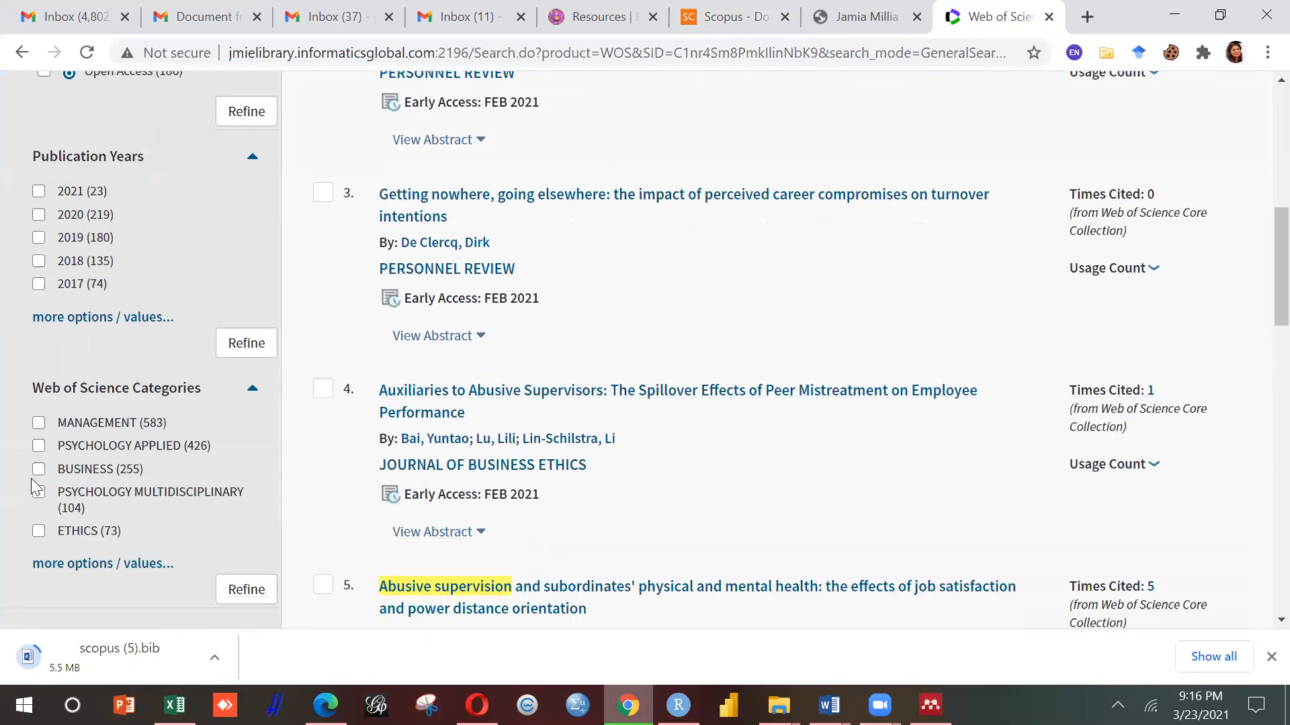
{"action": "left_click", "coordinate": [39, 470]}
{"action": "left_click", "coordinate": [248, 589]}
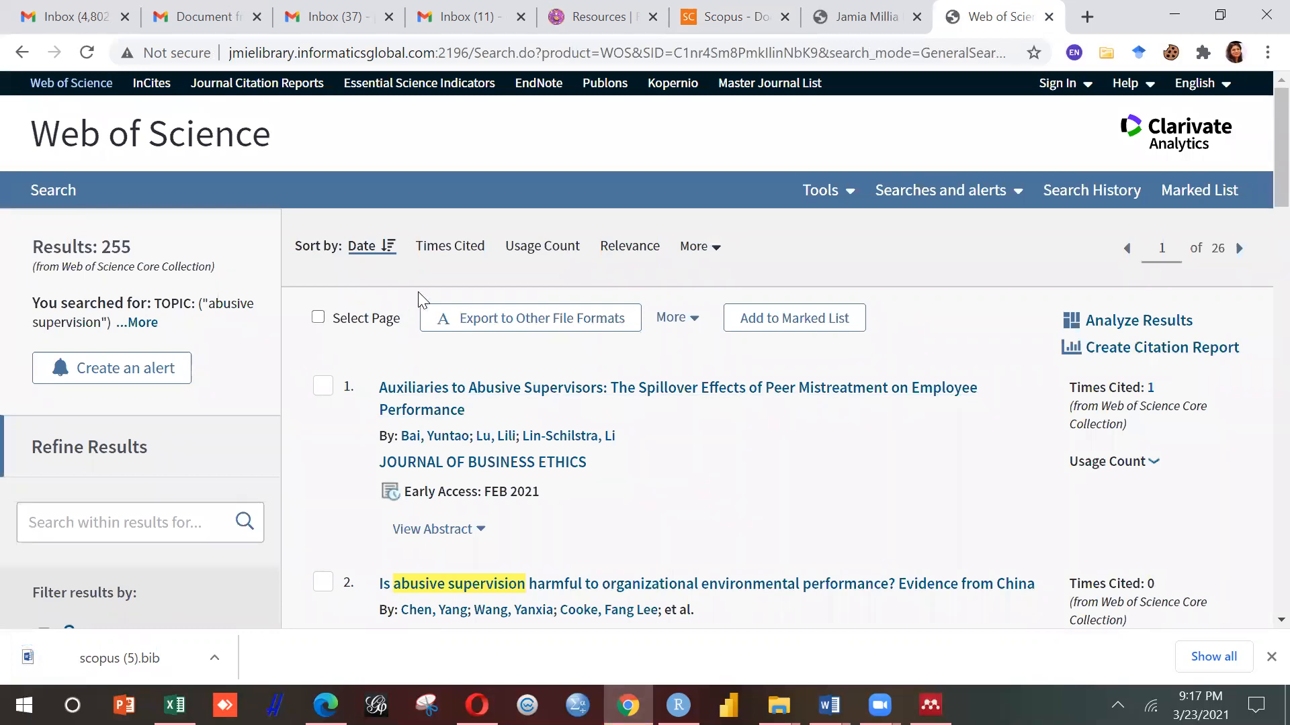
- Export records 1 to 255 as Plain Text with Full Record and Cited References as the record content
{"action": "left_click", "coordinate": [473, 321]}
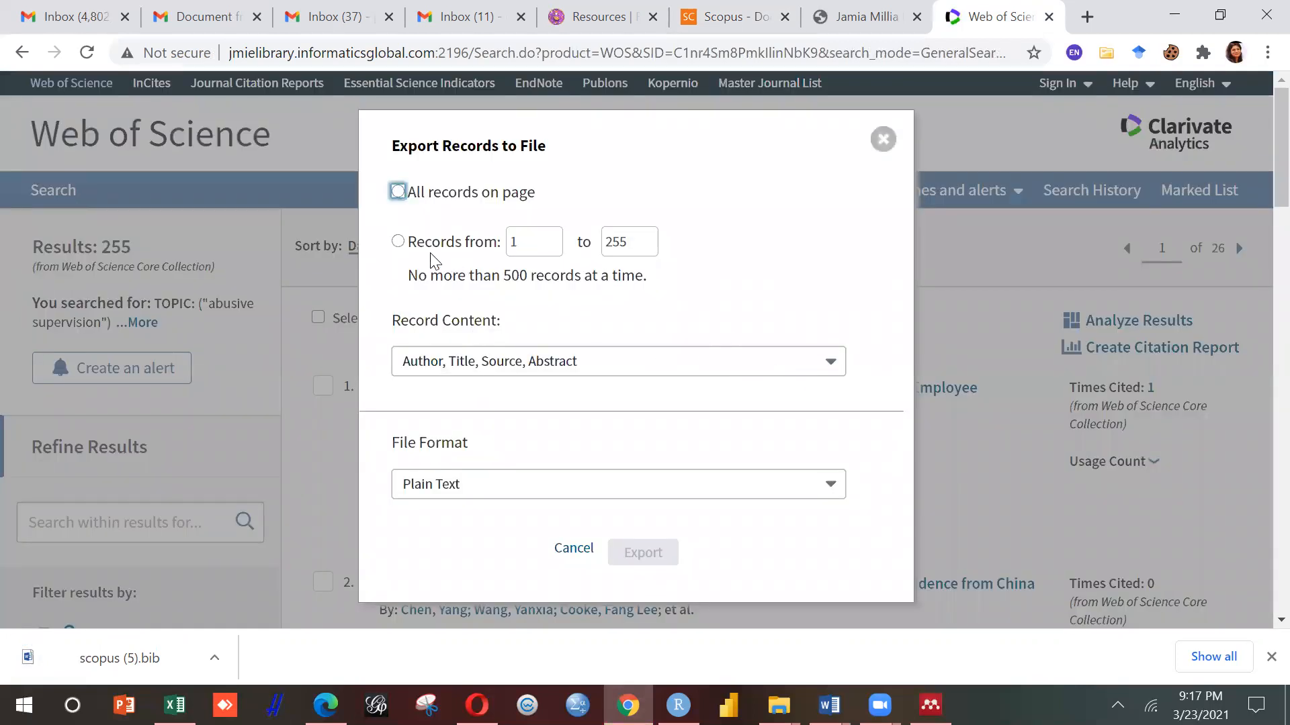
{"action": "left_click", "coordinate": [399, 244]}
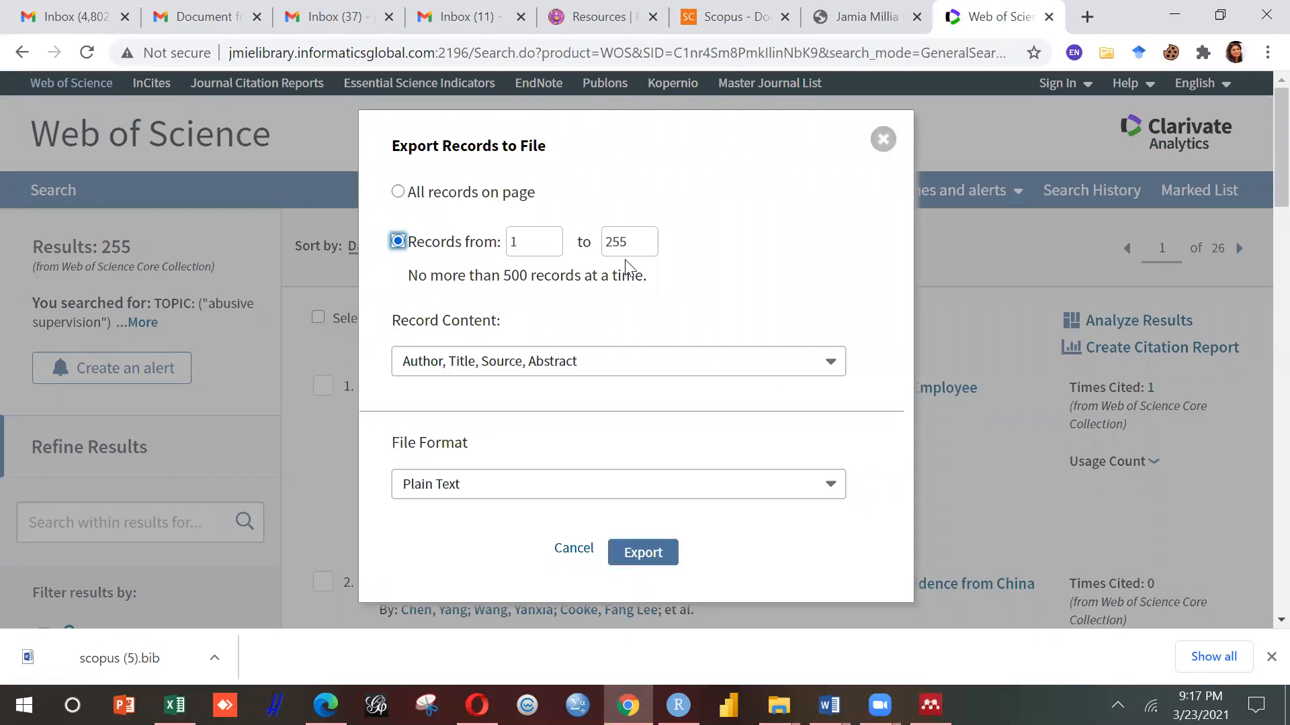
{"action": "left_click", "coordinate": [830, 496]}
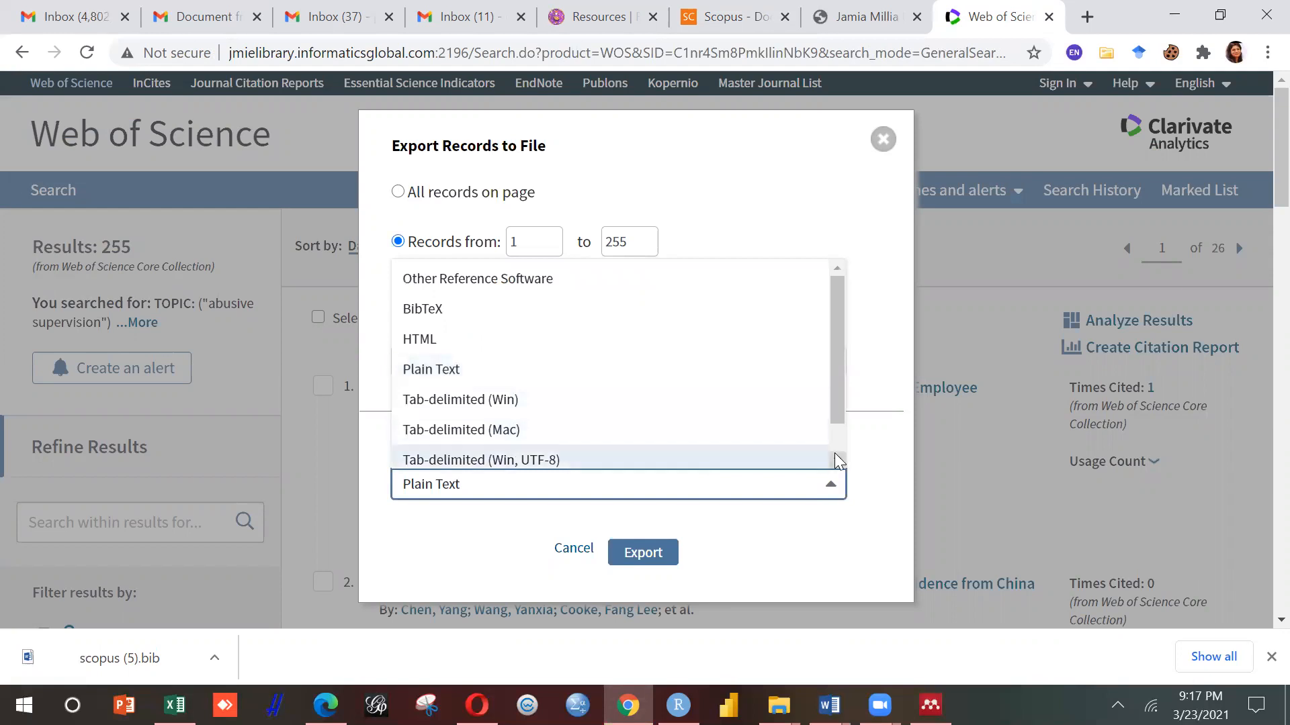
{"action": "left_click", "coordinate": [456, 372]}
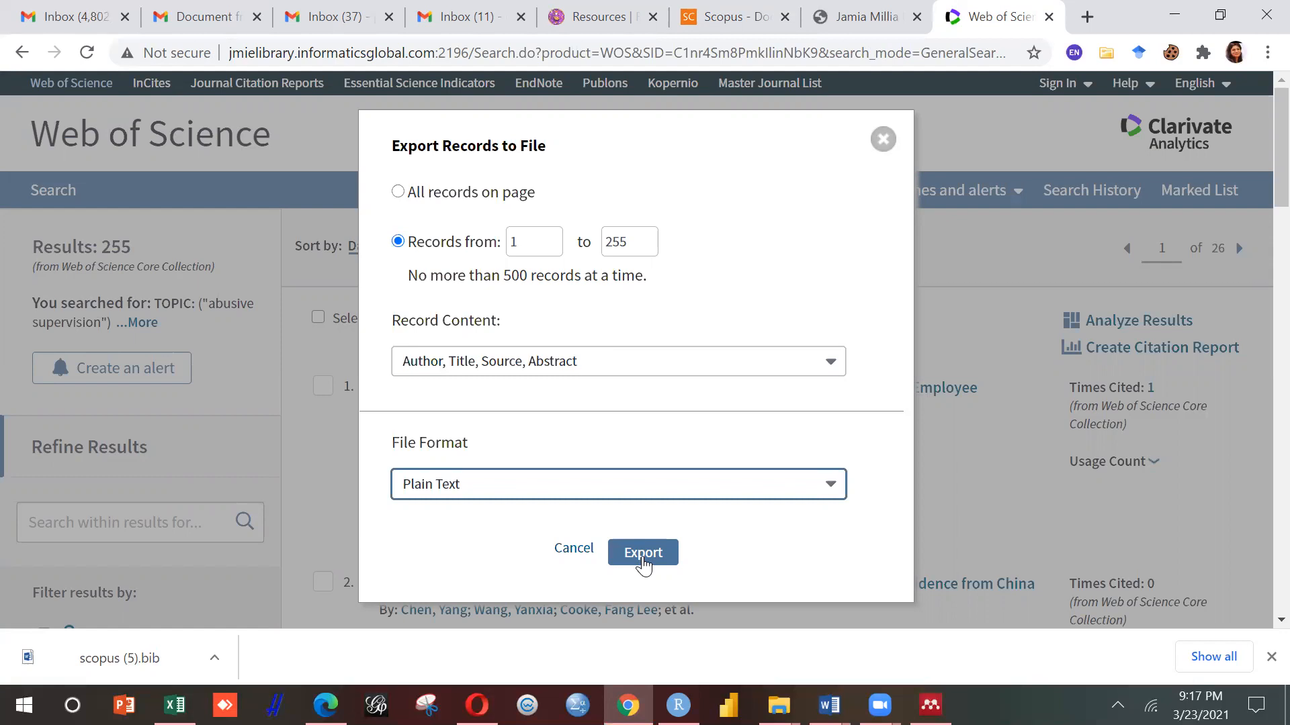
{"action": "left_click", "coordinate": [826, 370]}
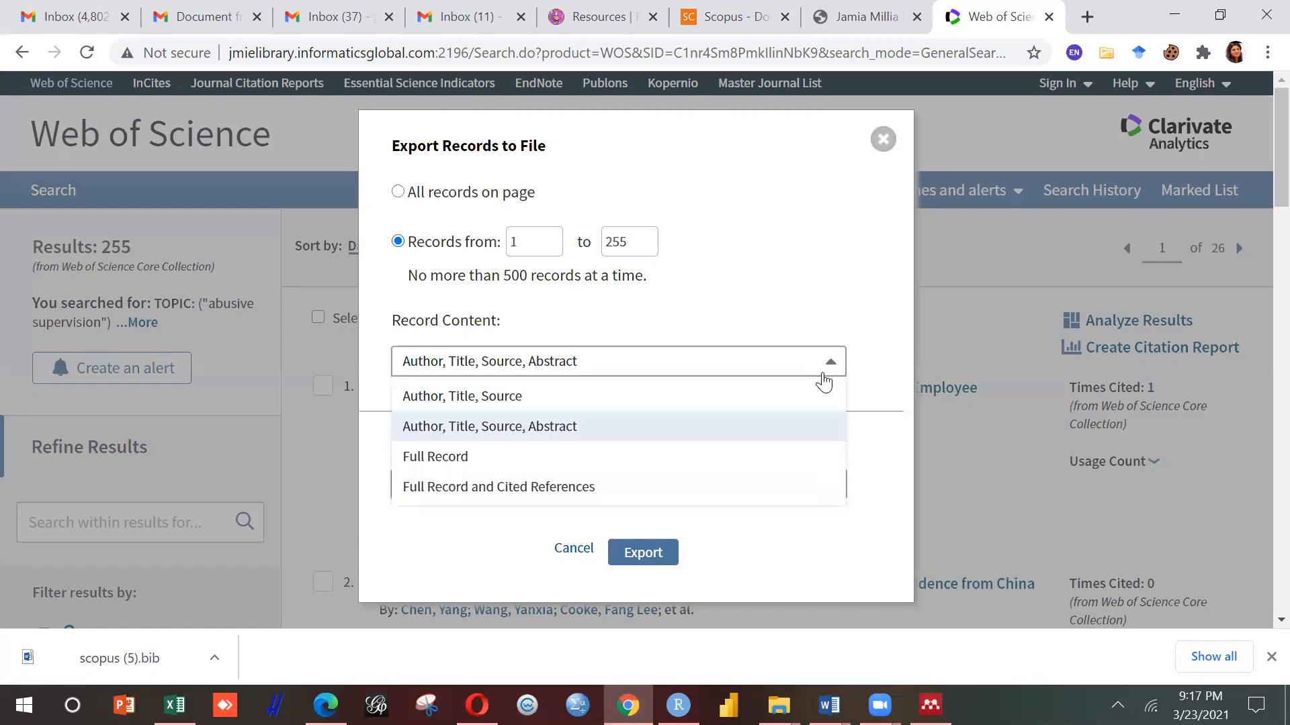
{"action": "left_click", "coordinate": [644, 488]}
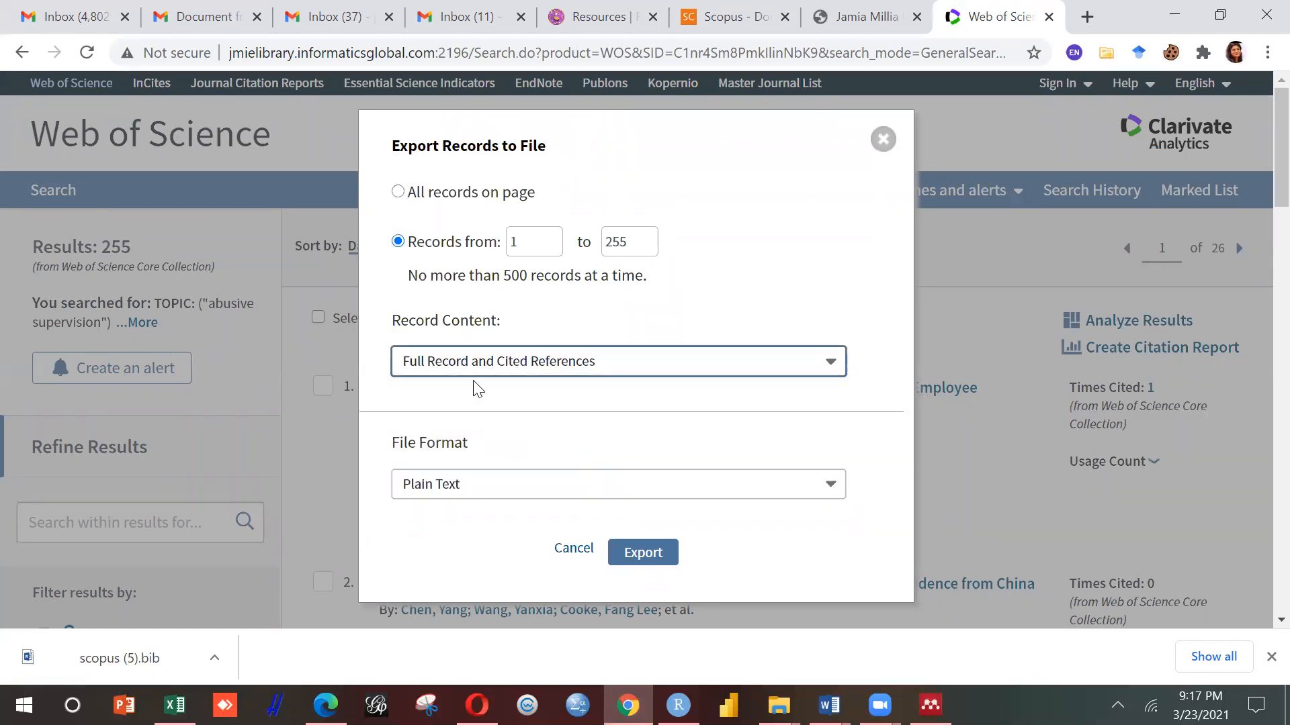
{"action": "left_click", "coordinate": [631, 553]}
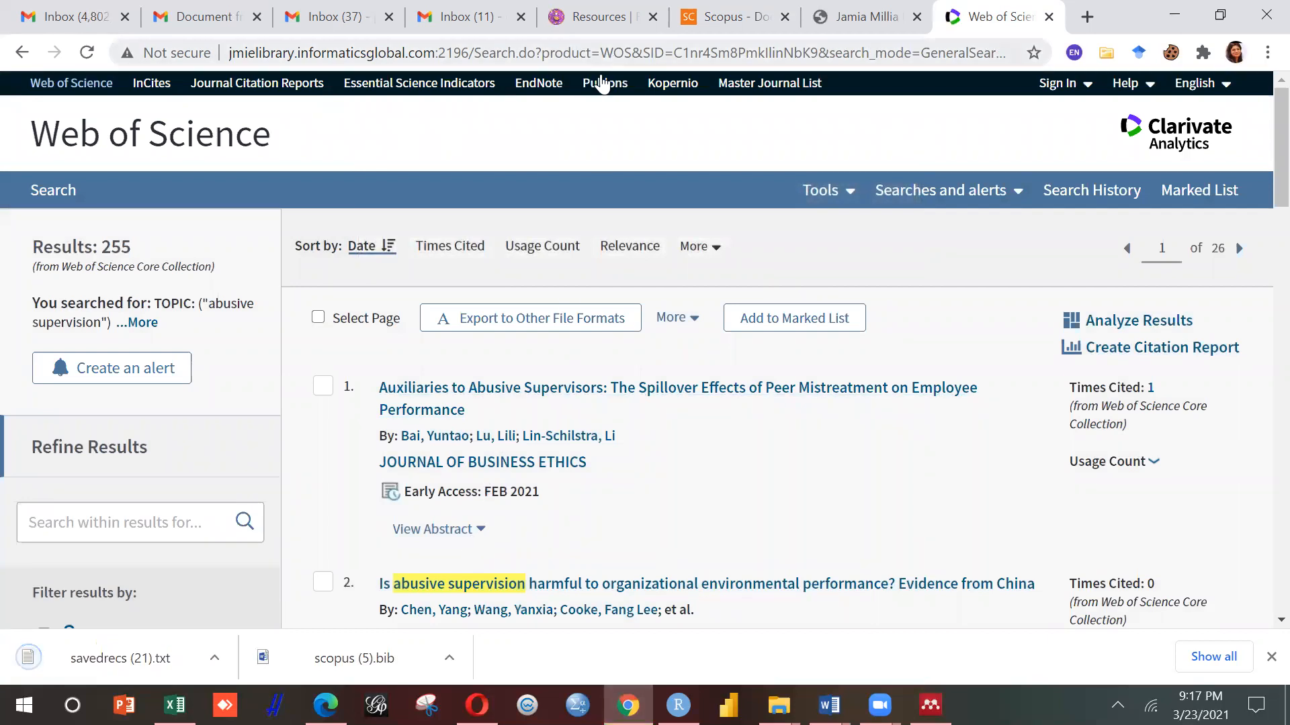
- Switch to the Downloads folder and rename the Scopus export scopus (5).bib as abs.bib
{"action": "mouse_move", "coordinate": [779, 706]}
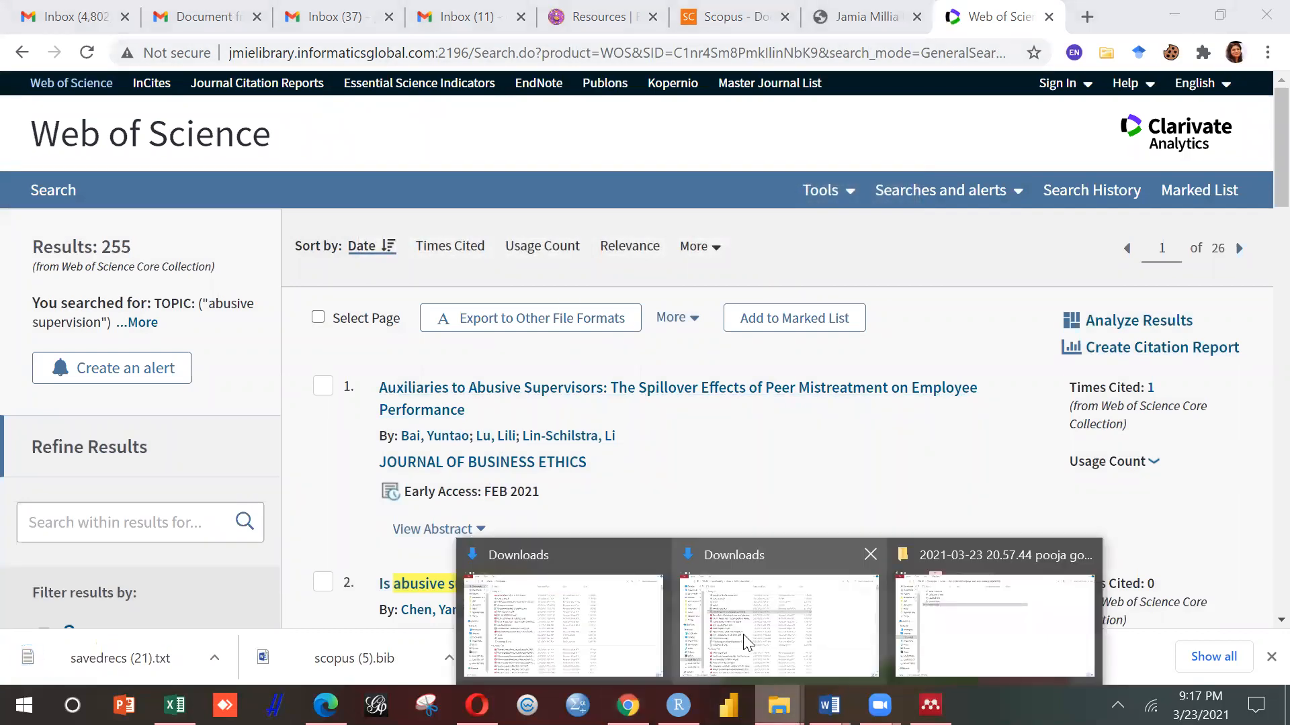
{"action": "left_click", "coordinate": [698, 602]}
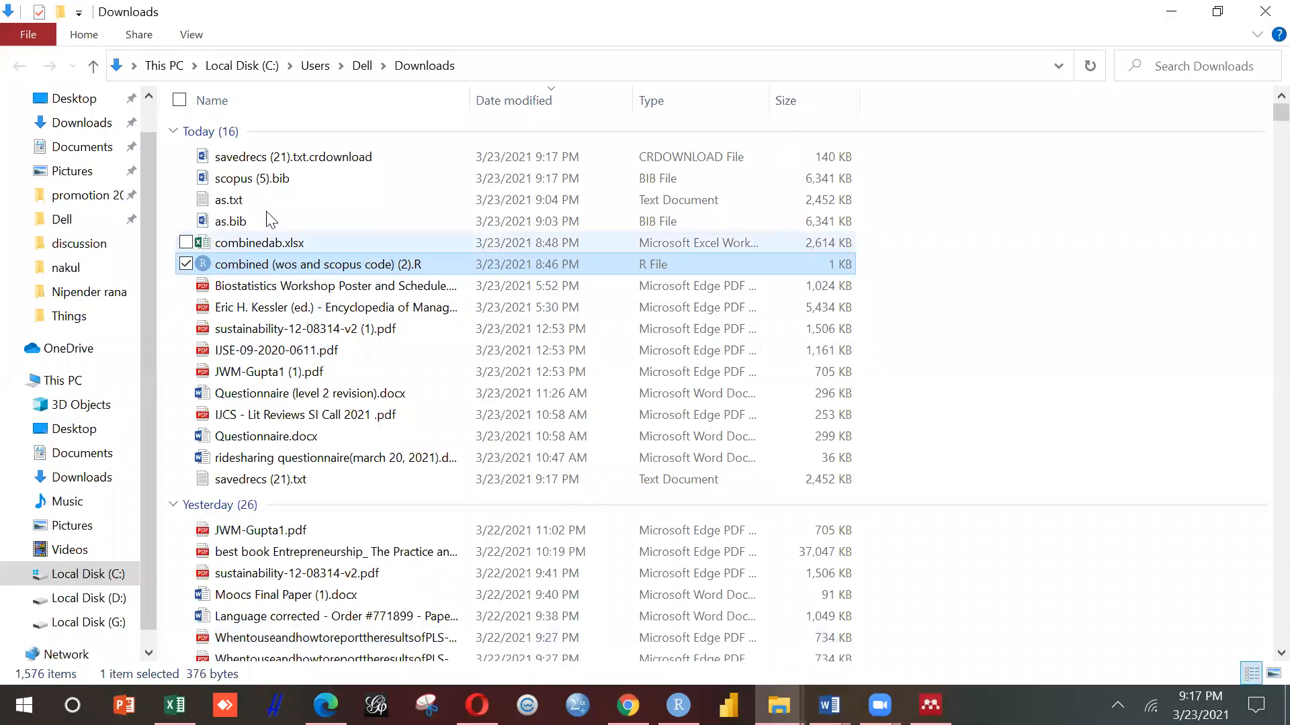
{"action": "left_click", "coordinate": [265, 179]}
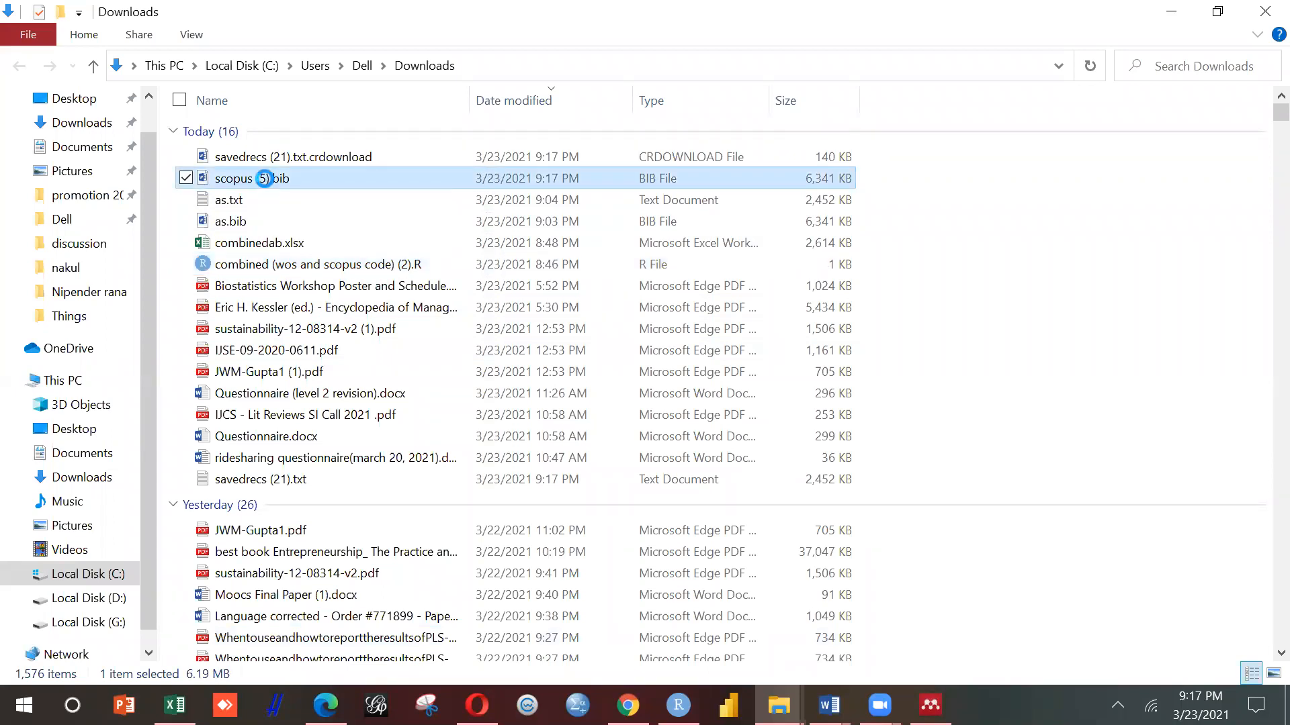
{"action": "right_click", "coordinate": [264, 179]}
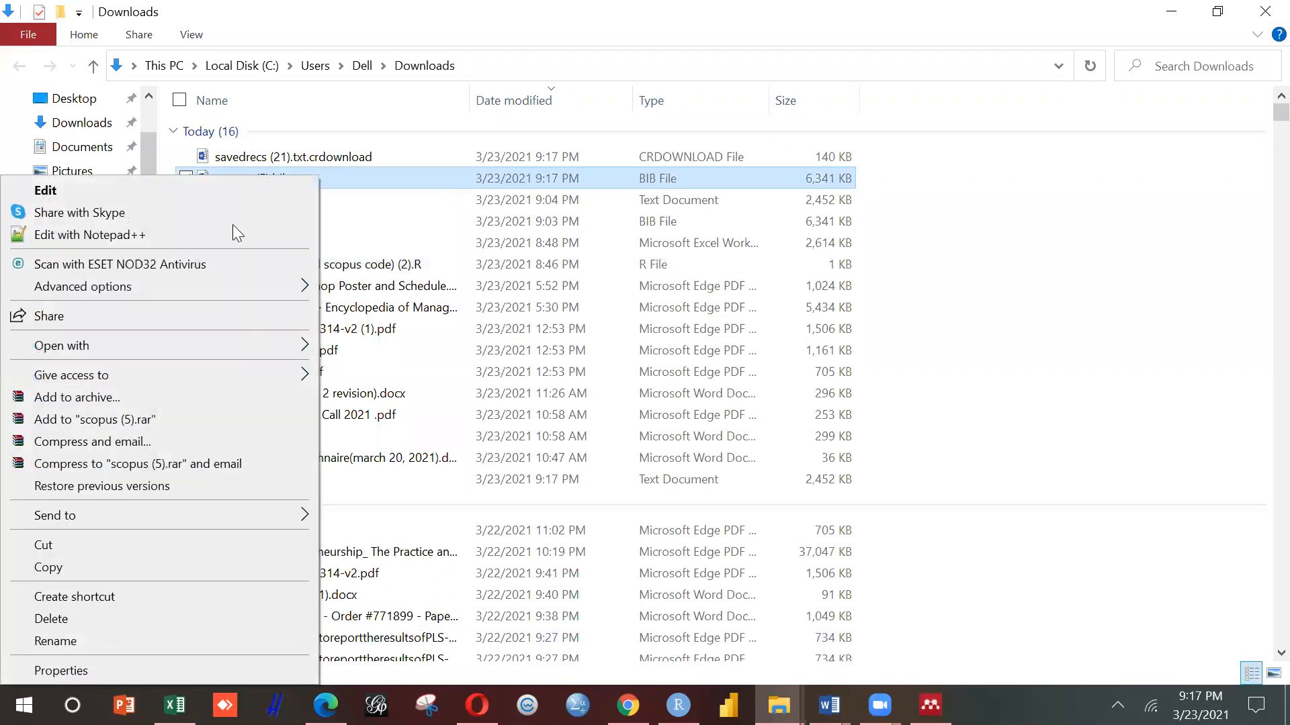
{"action": "left_click", "coordinate": [164, 640]}
{"action": "key", "text": "BackSpace"}
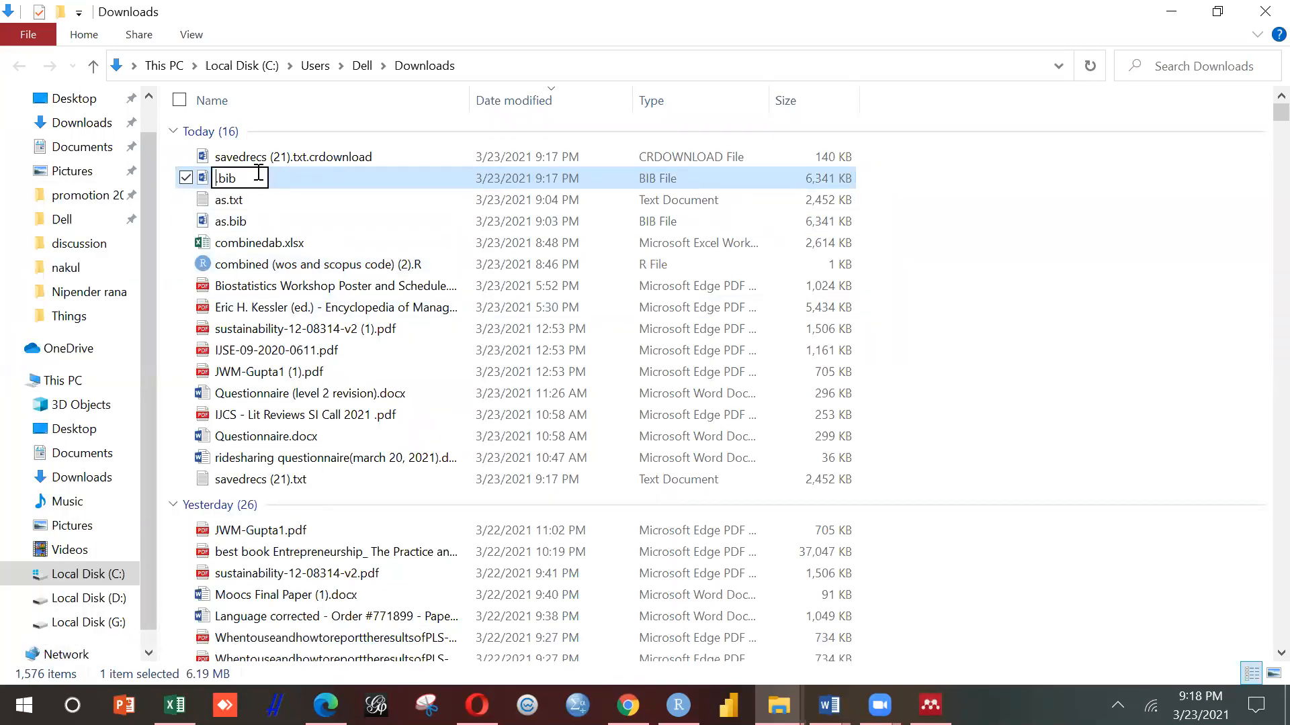
{"action": "type", "text": "abs"}
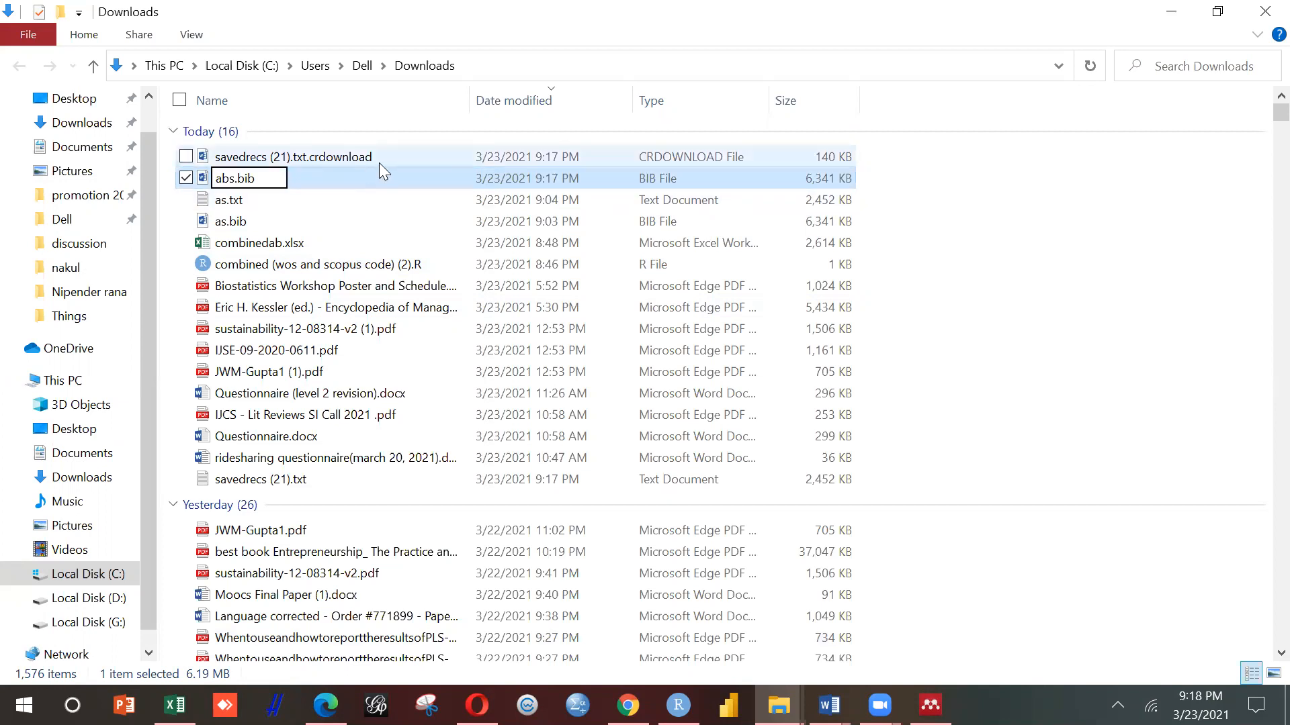
{"action": "left_click", "coordinate": [977, 216]}
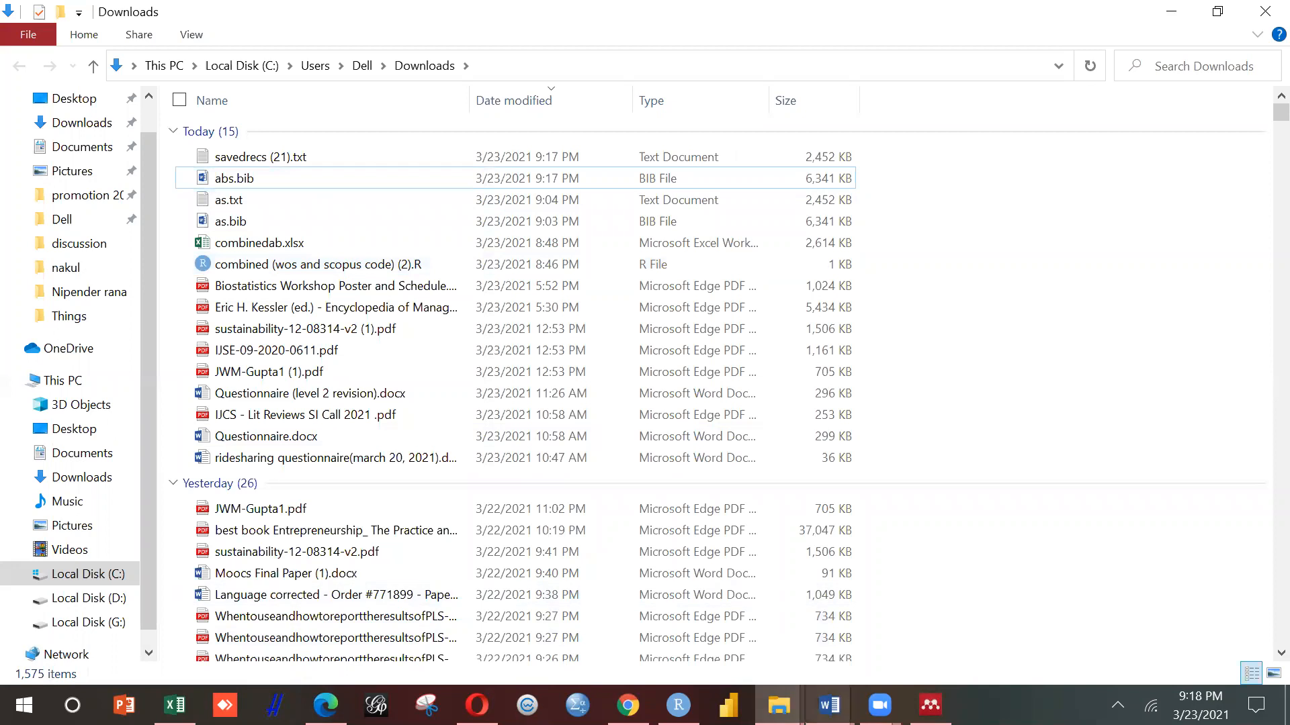
- Rename the Web of Science export savedrecs (21).txt in the Downloads folder as abs.txt
{"action": "left_click", "coordinate": [628, 706]}
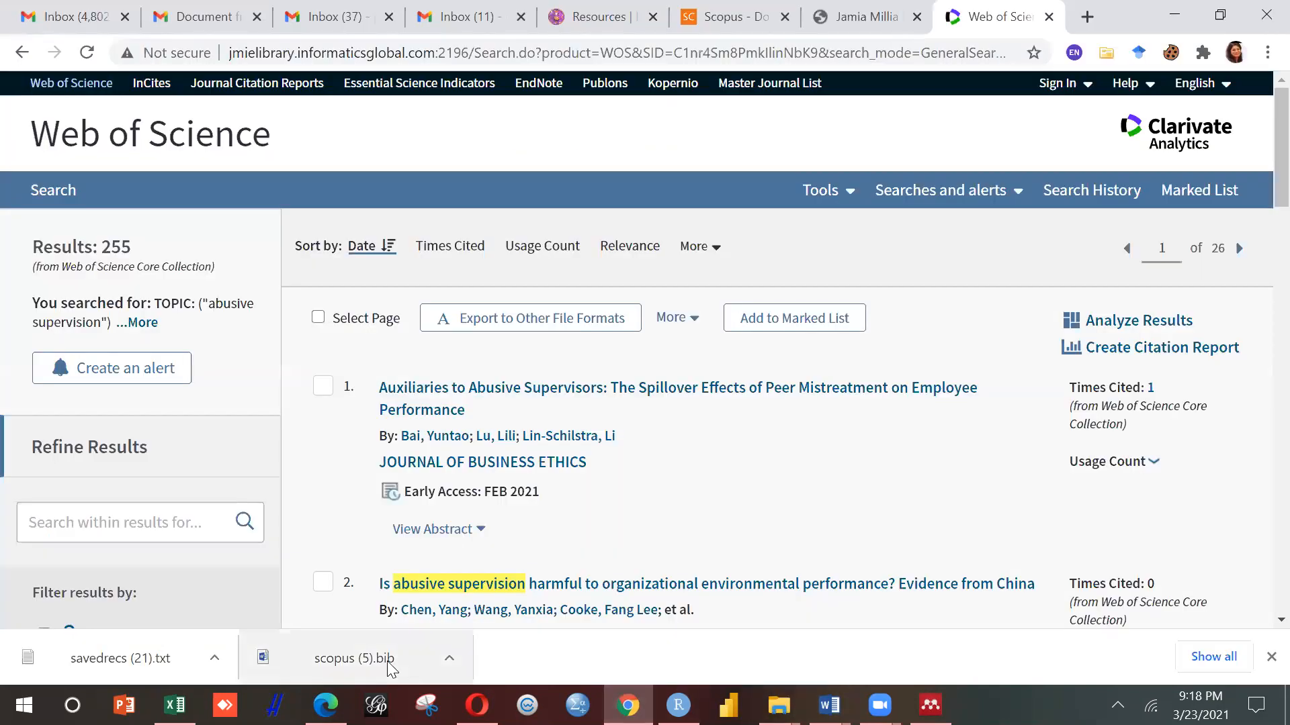
{"action": "left_click", "coordinate": [779, 705]}
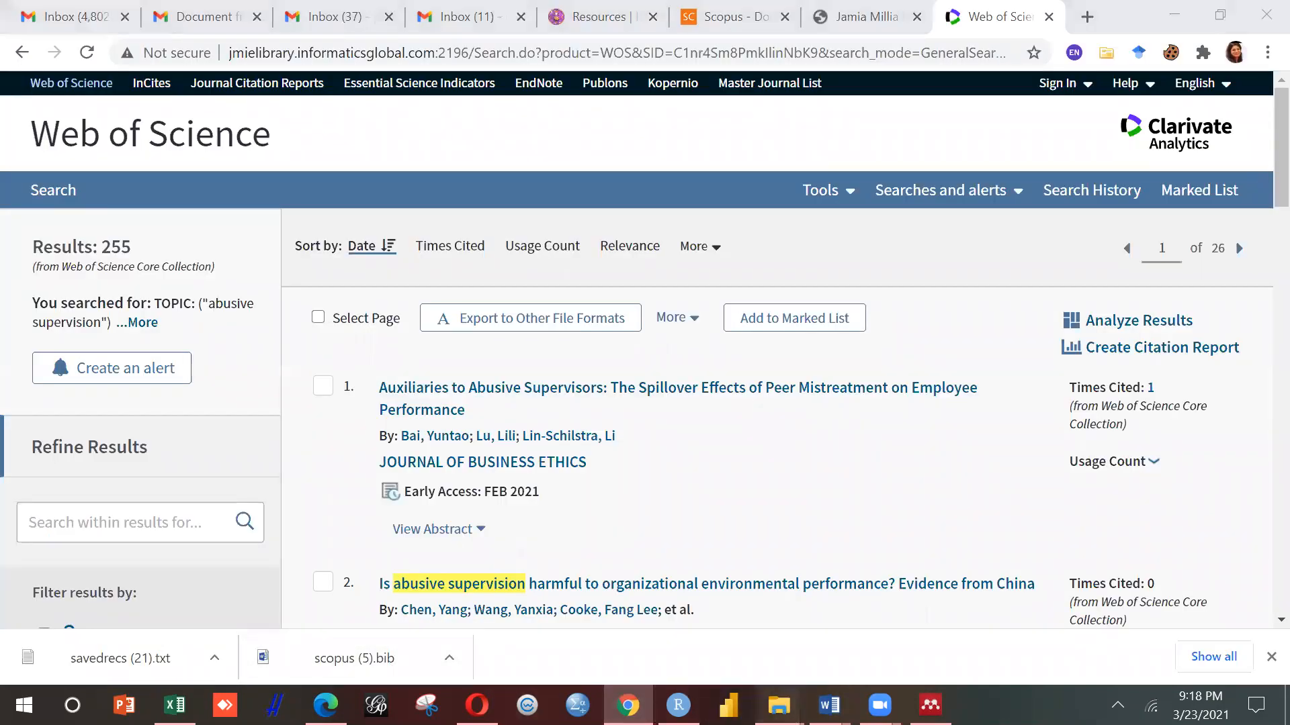
{"action": "left_click", "coordinate": [628, 644]}
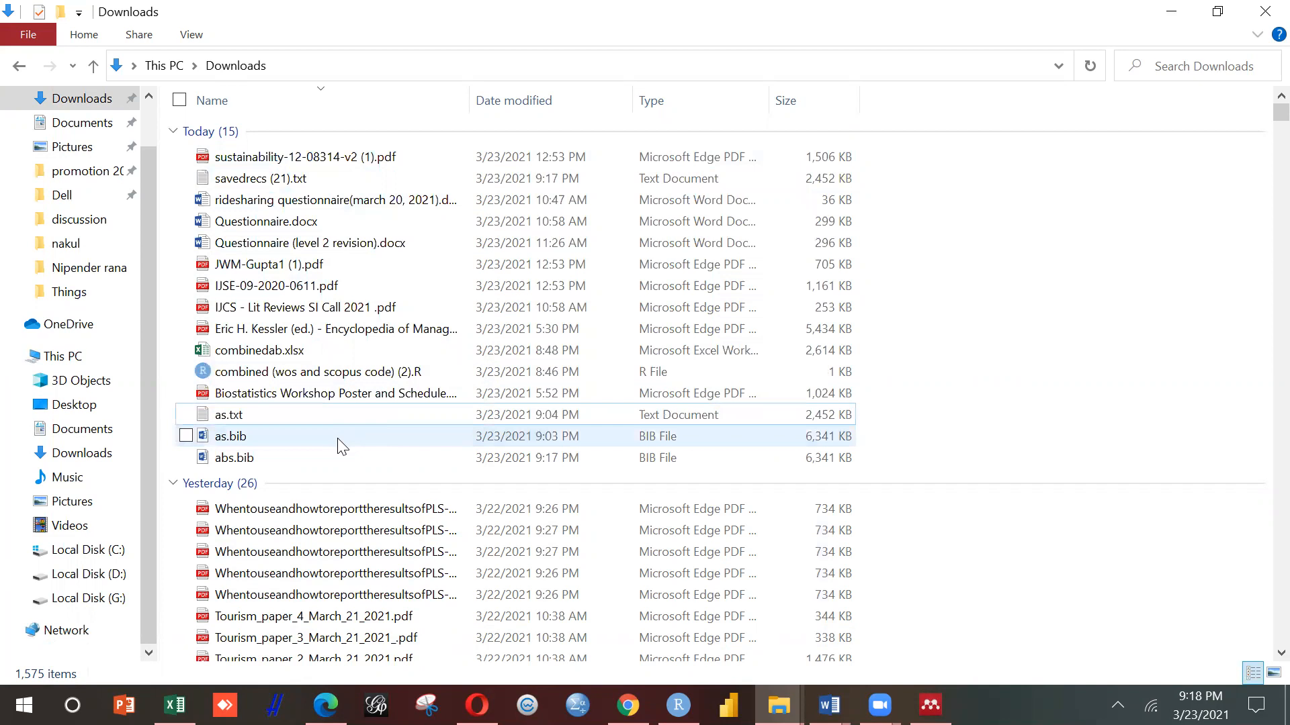
{"action": "left_click", "coordinate": [314, 180]}
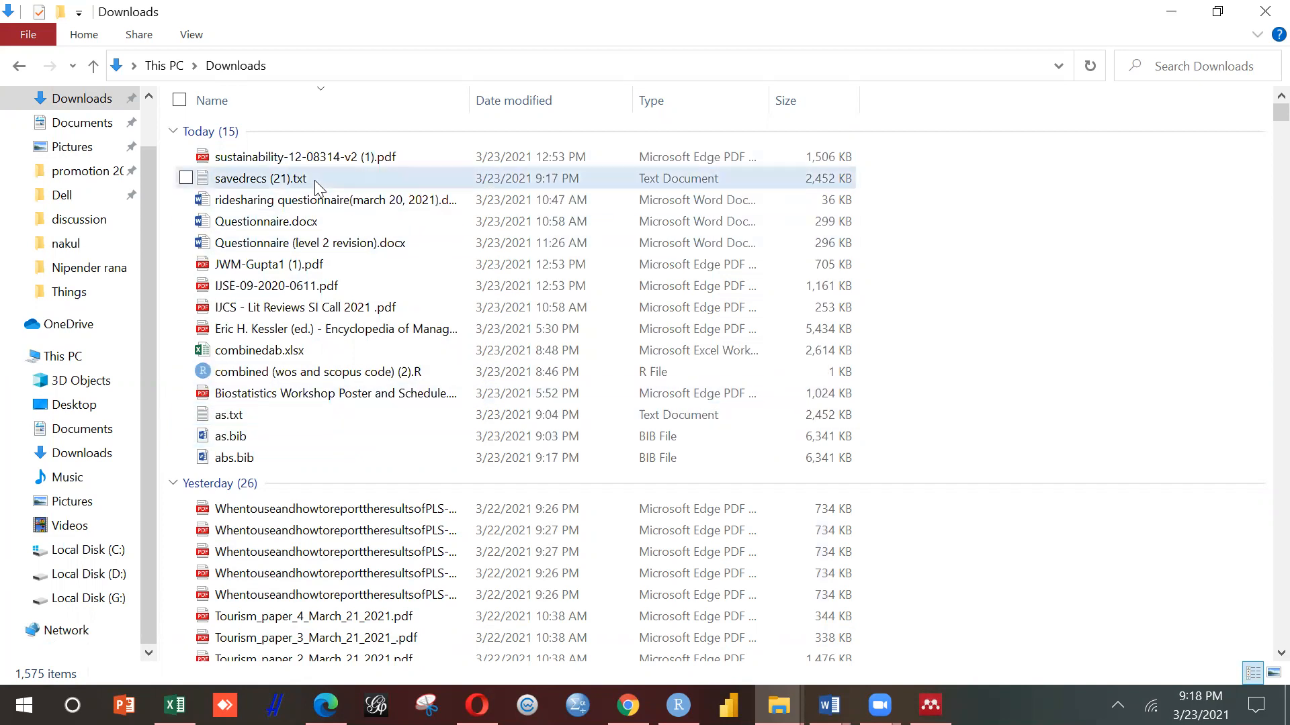
{"action": "right_click", "coordinate": [315, 180]}
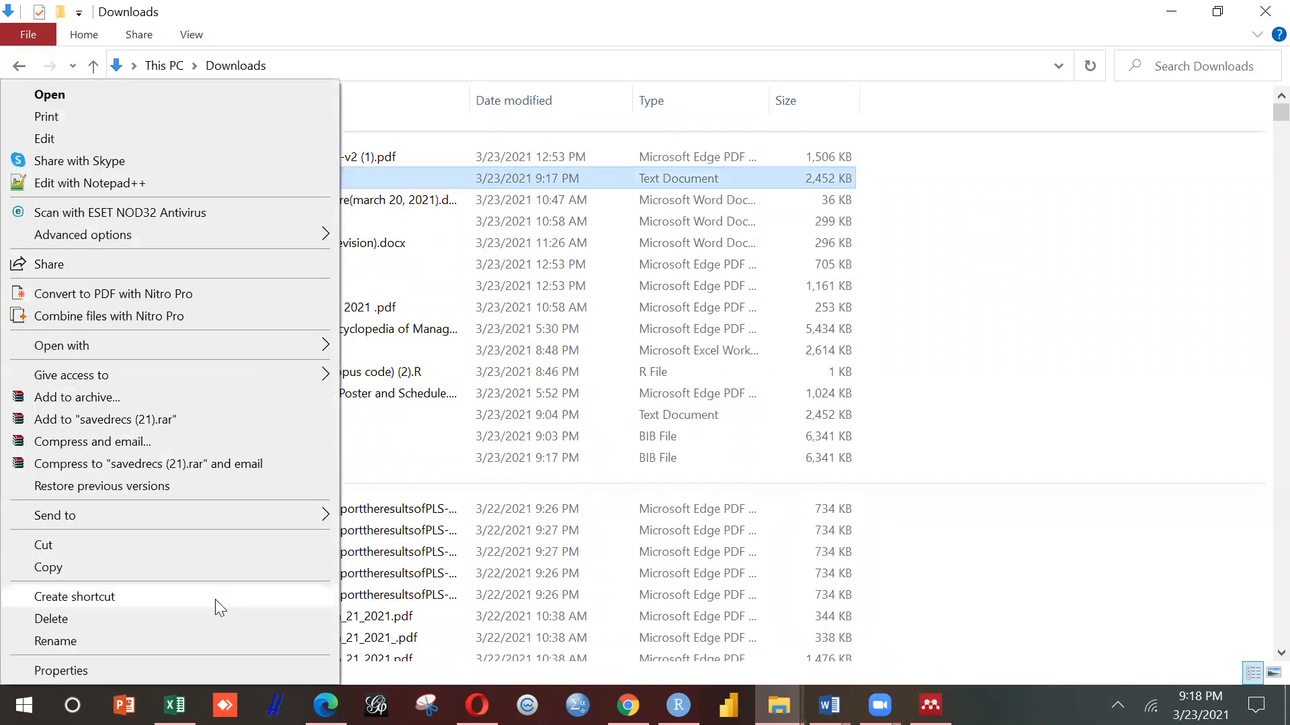
{"action": "left_click", "coordinate": [211, 641]}
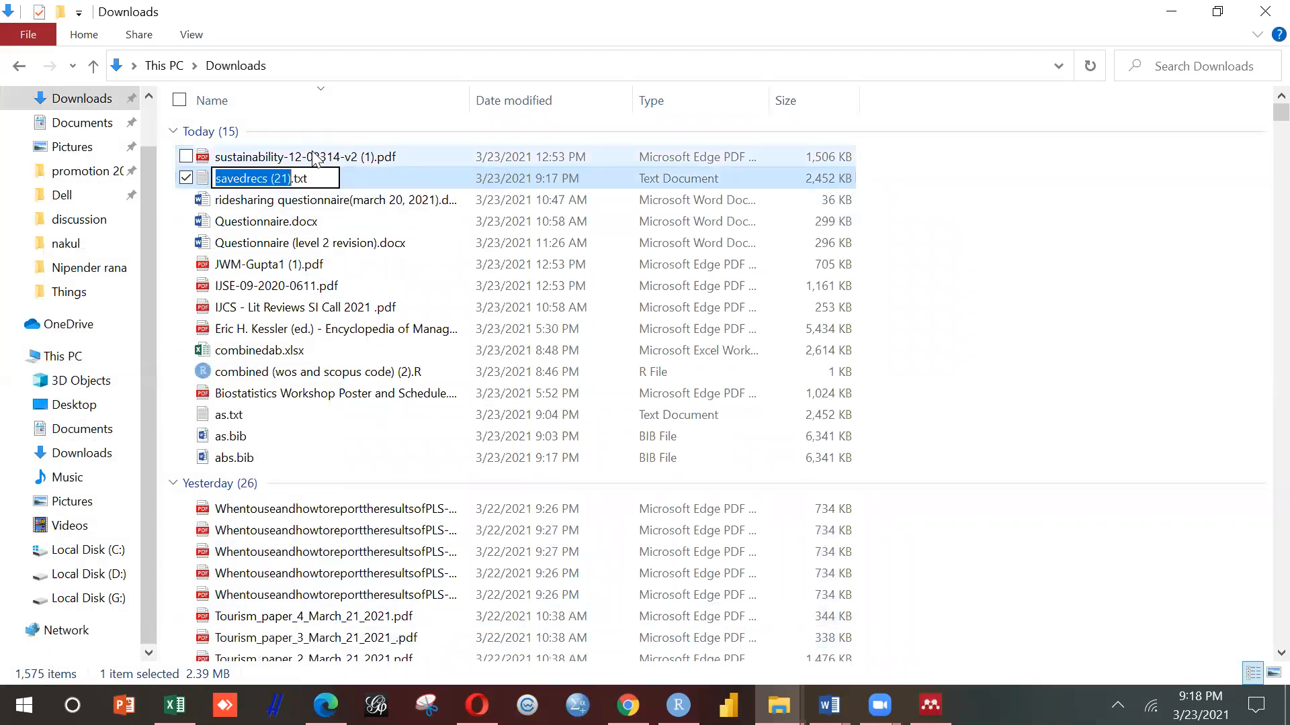
{"action": "type", "text": "abs"}
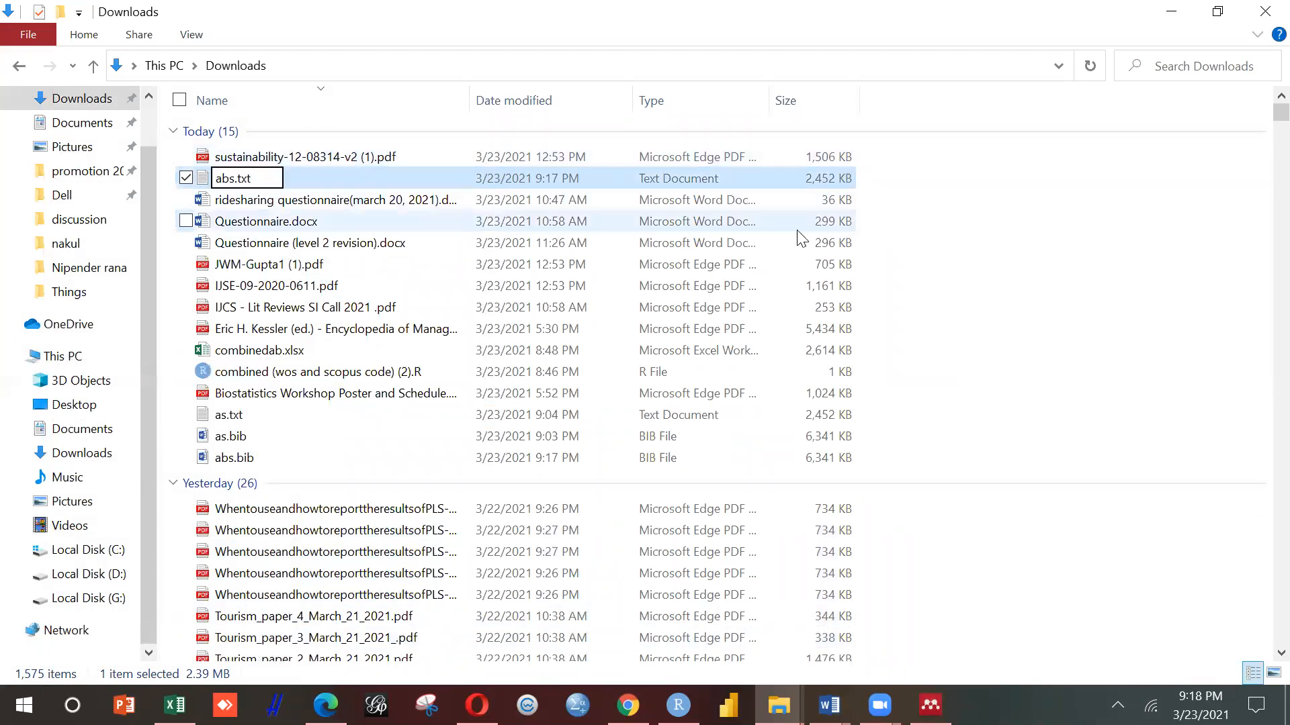
{"action": "left_click", "coordinate": [955, 274]}
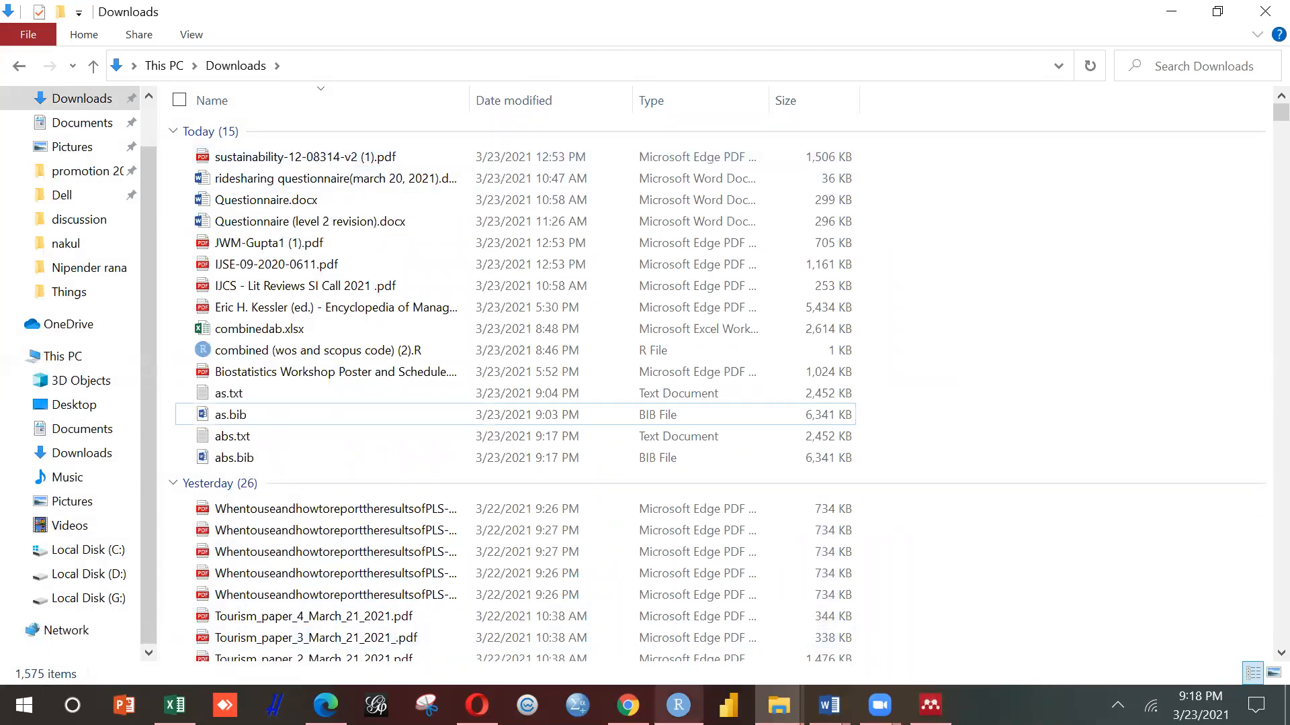
- Switch to RStudio and load the bibliometrix and xlsx libraries from the combined (wos and scopus code) script
{"action": "left_click", "coordinate": [679, 705]}
{"action": "left_click", "coordinate": [357, 141]}
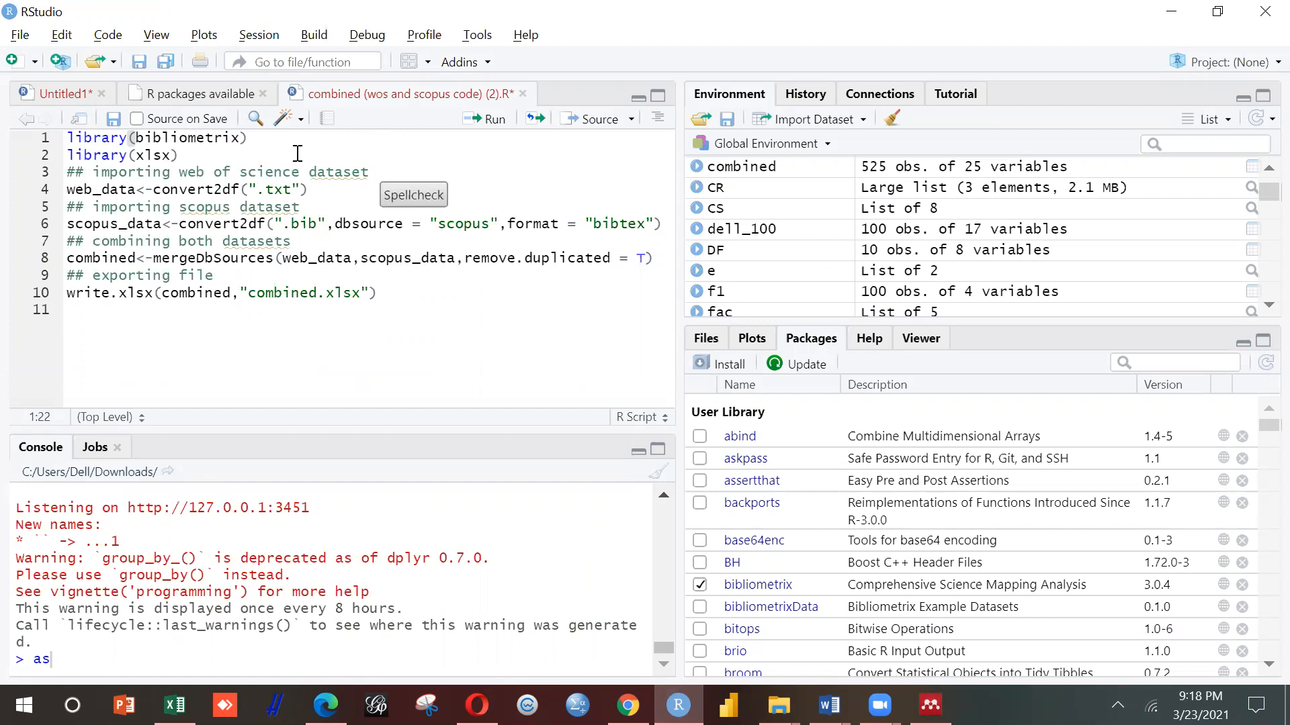
{"action": "key", "text": "ctrl+Return"}
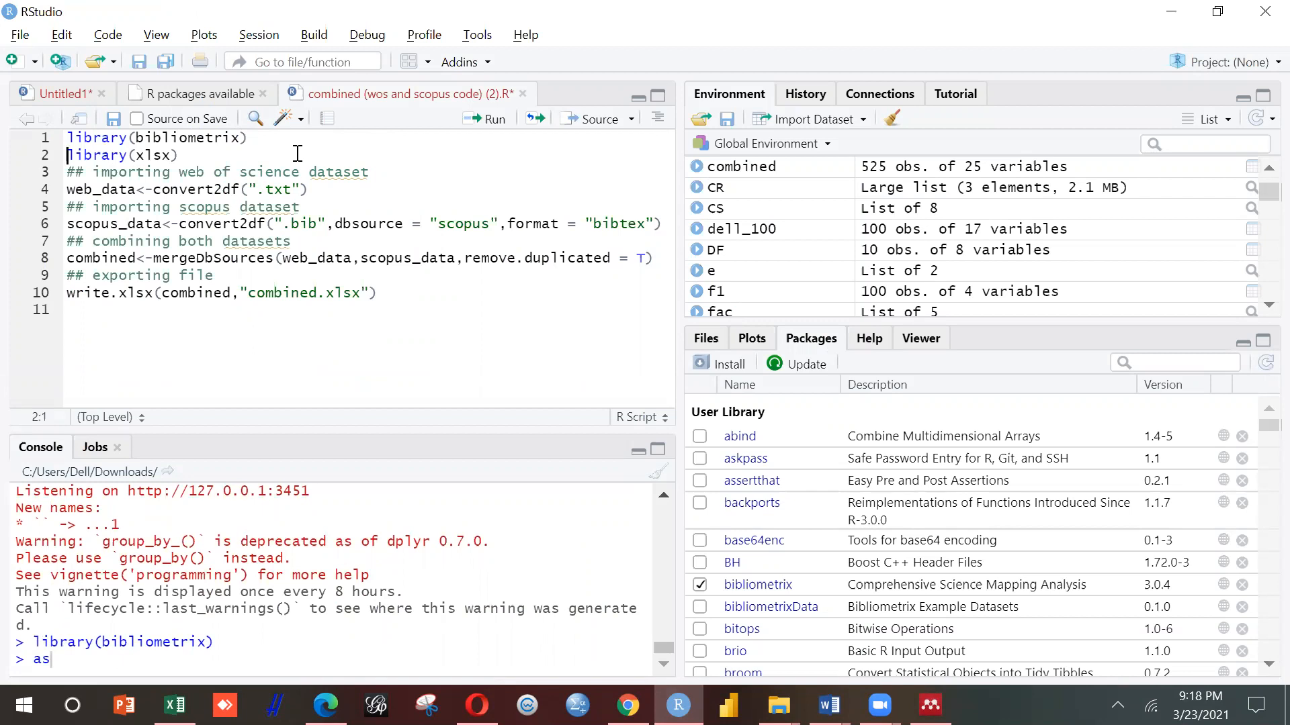
{"action": "key", "text": "ctrl+Return"}
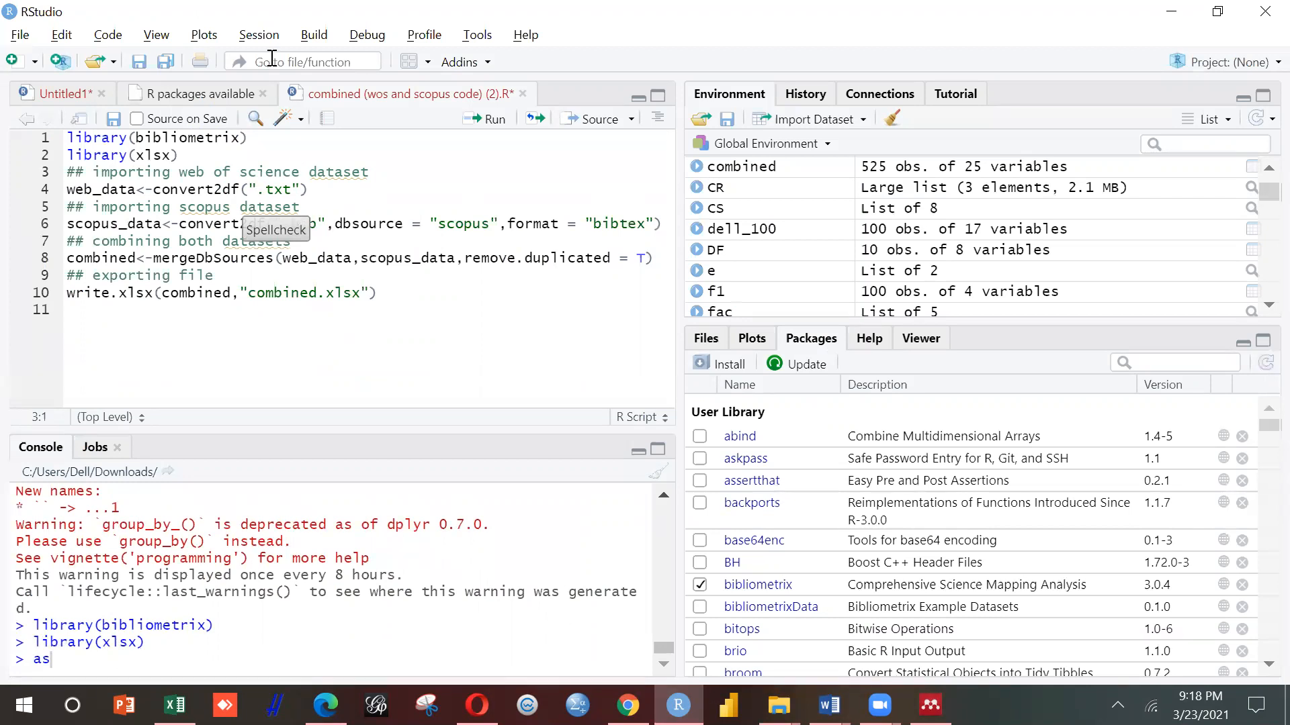
- Set the R session's working directory to the Downloads folder
{"action": "left_click", "coordinate": [260, 35]}
{"action": "mouse_move", "coordinate": [289, 187]}
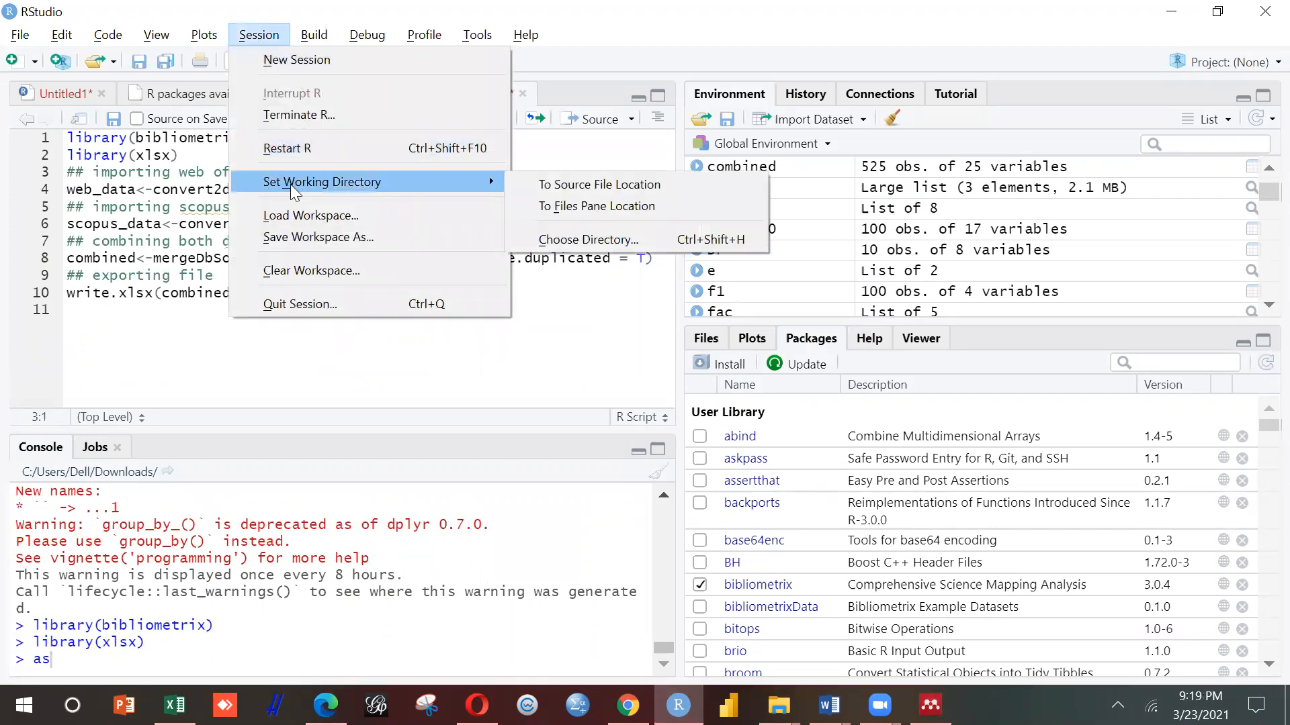
{"action": "left_click", "coordinate": [556, 240]}
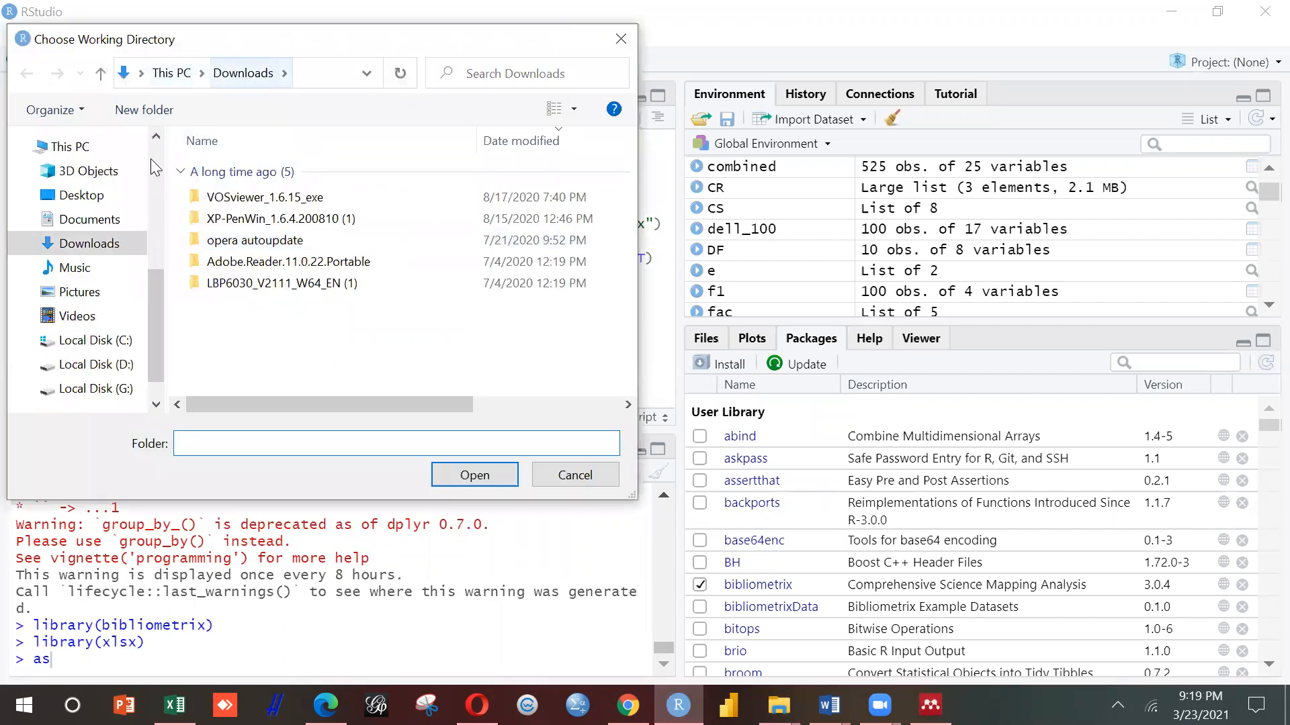
{"action": "left_click", "coordinate": [111, 249]}
{"action": "left_click", "coordinate": [480, 475]}
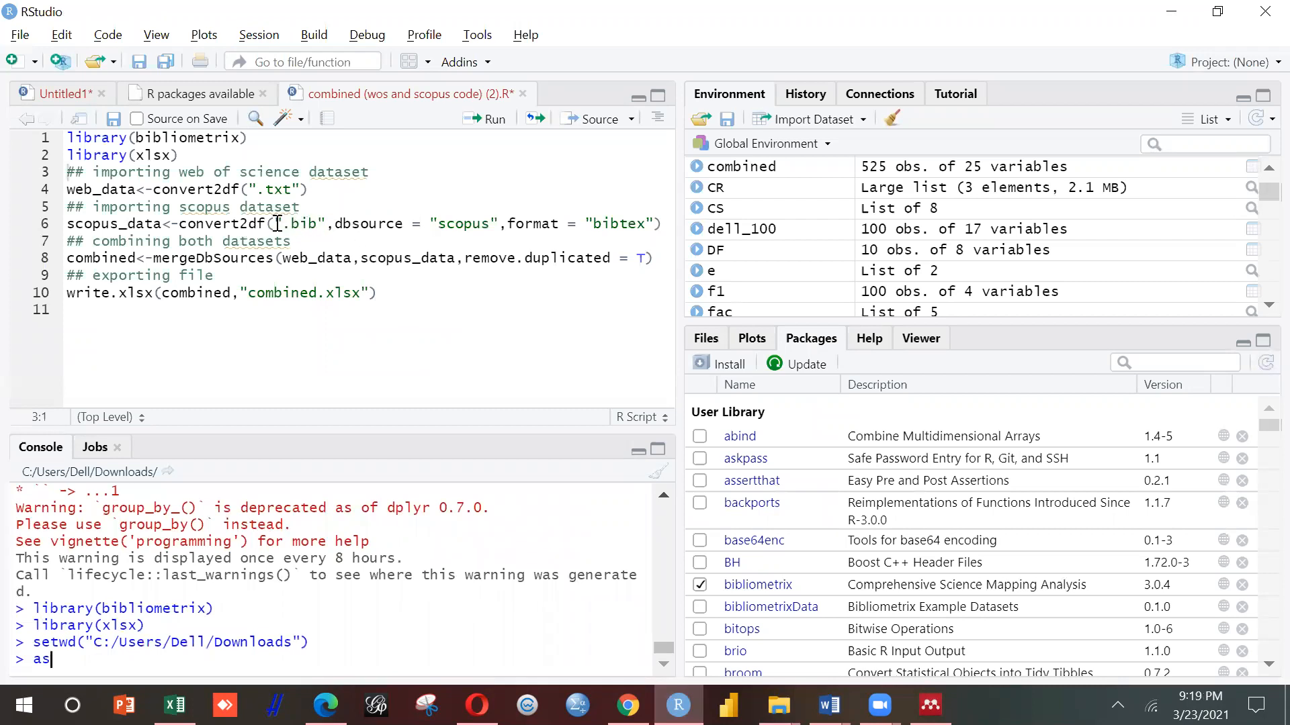
- Set the Web of Science import file to abs.txt in the web_data line and run that import
{"action": "left_click", "coordinate": [257, 190]}
{"action": "type", "text": "abs"}
{"action": "left_click", "coordinate": [369, 189]}
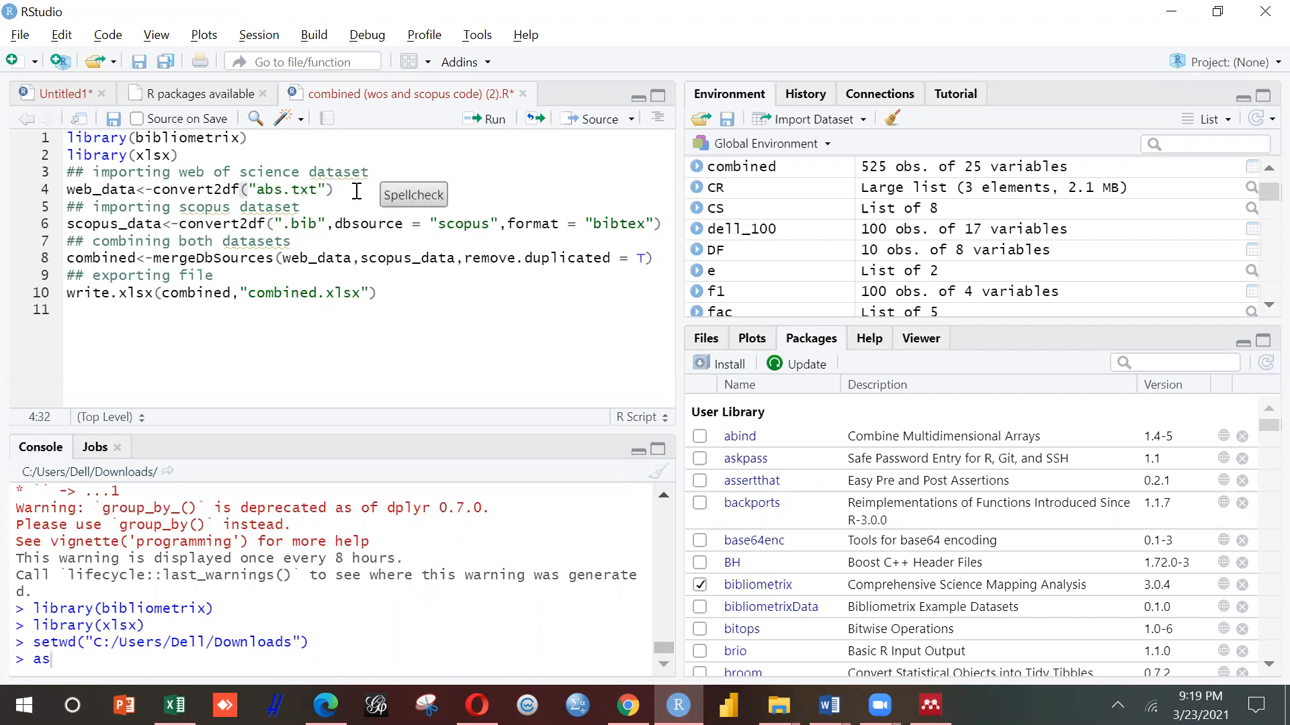
{"action": "key", "text": "ctrl+Return"}
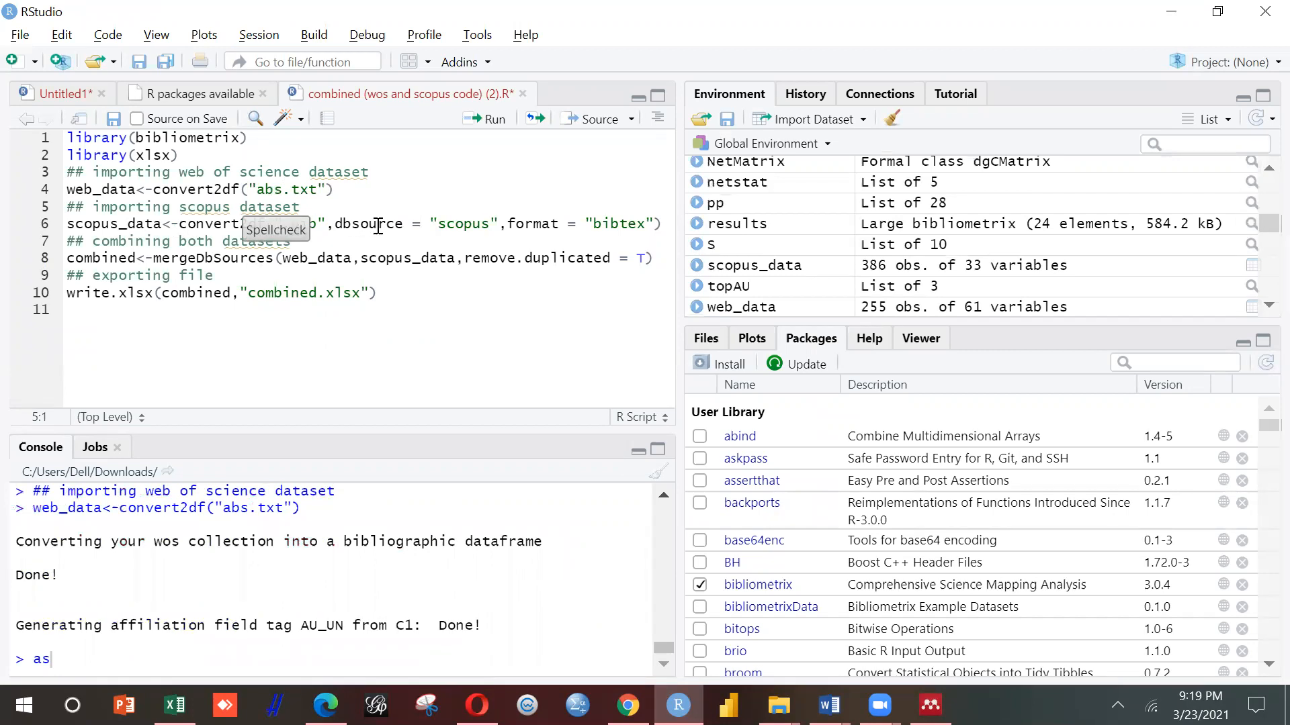
- Set the Scopus import file to abs.bib in the scopus_data line and run that import
{"action": "left_click", "coordinate": [328, 224]}
{"action": "left_click", "coordinate": [283, 225]}
{"action": "type", "text": "abs"}
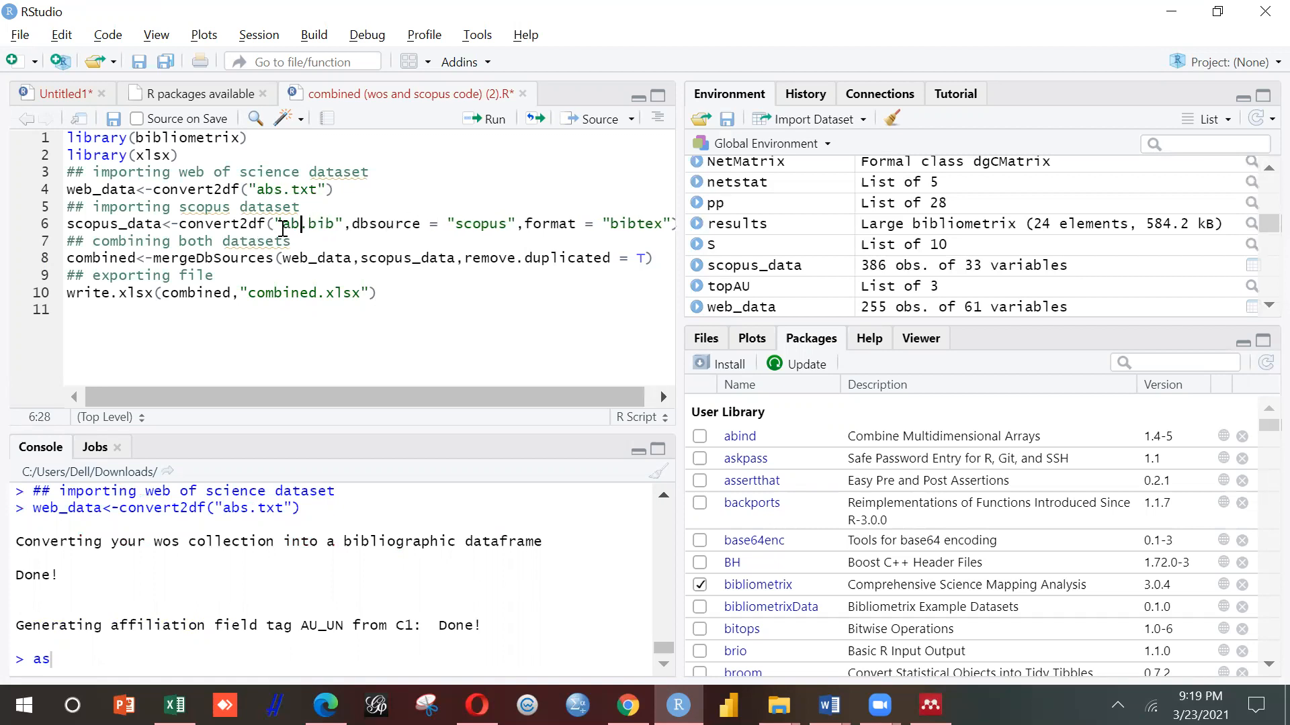
{"action": "key", "text": "ctrl+Return"}
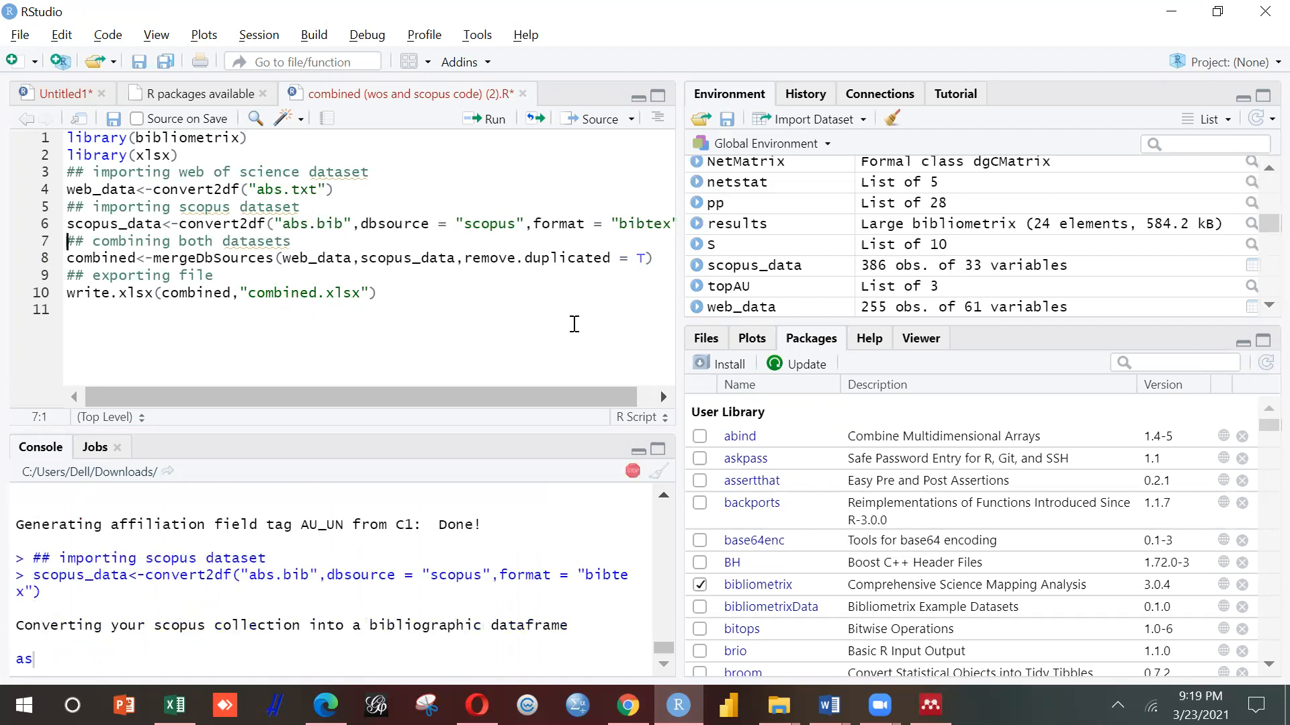
- Run the mergeDbSources line to combine web_data and scopus_data with duplicates removed
{"action": "left_click", "coordinate": [663, 399]}
{"action": "left_click_drag", "start_coordinate": [681, 328], "coordinate": [755, 336]}
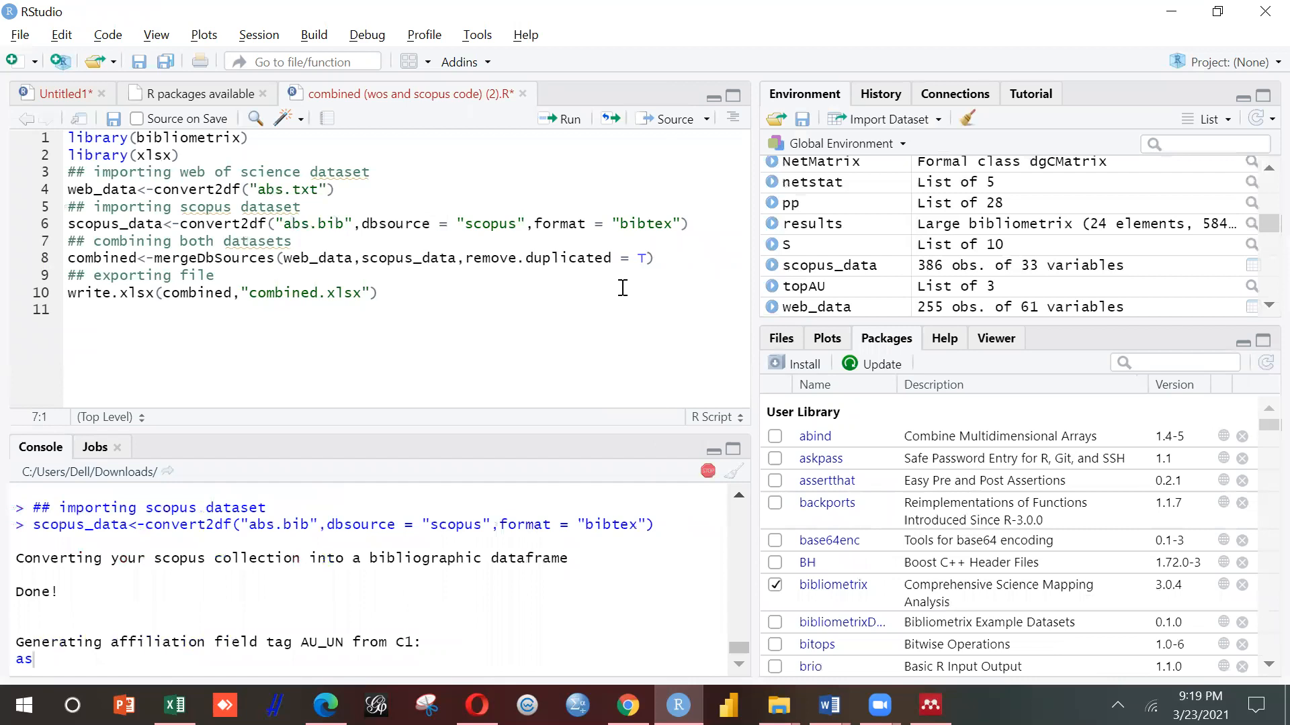
{"action": "left_click", "coordinate": [669, 261]}
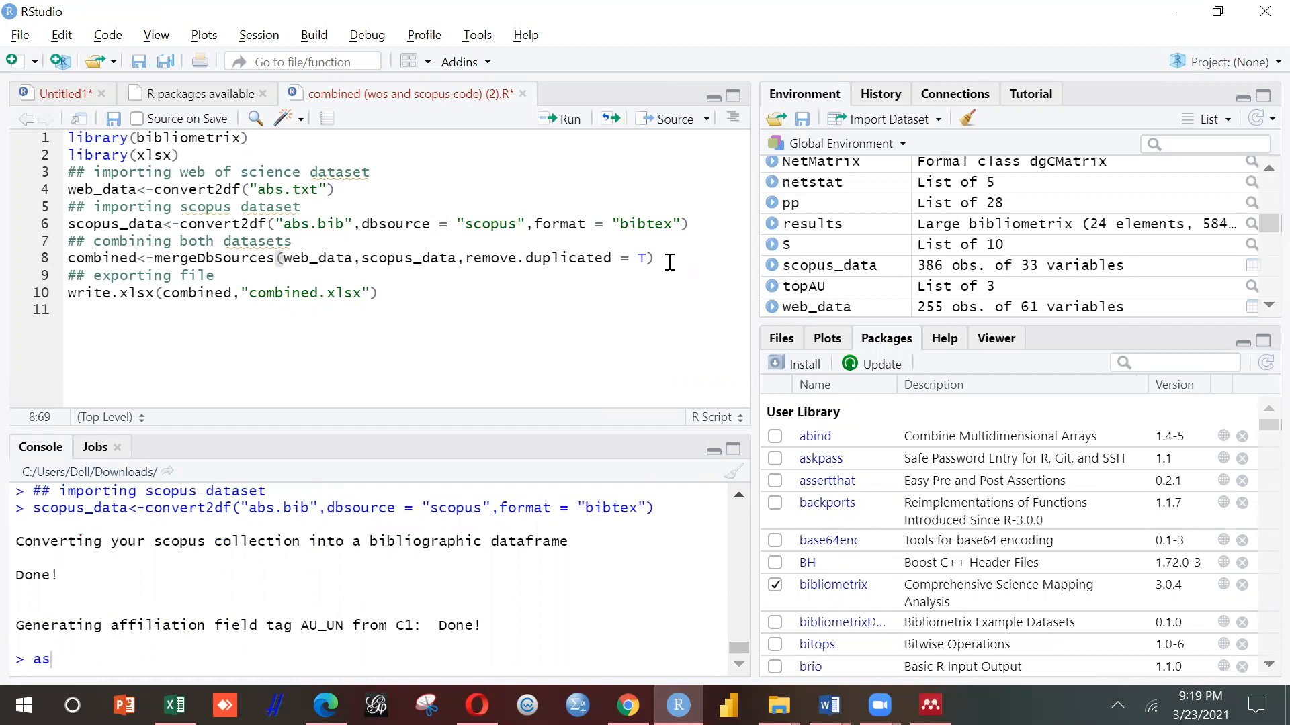
{"action": "key", "text": "ctrl+Return"}
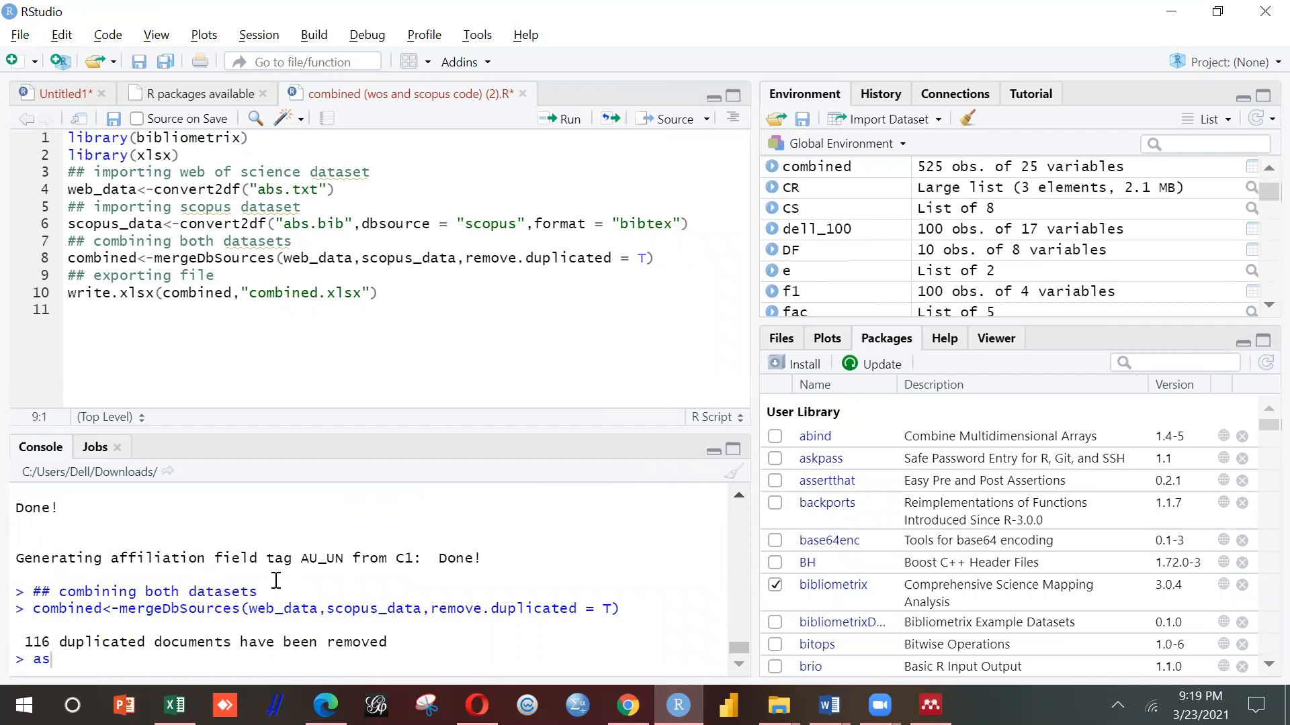
- Export the combined dataset as combinedabs.xlsx and check the Downloads folder for the file
{"action": "left_click", "coordinate": [318, 296]}
{"action": "type", "text": "abs"}
{"action": "left_click", "coordinate": [416, 298]}
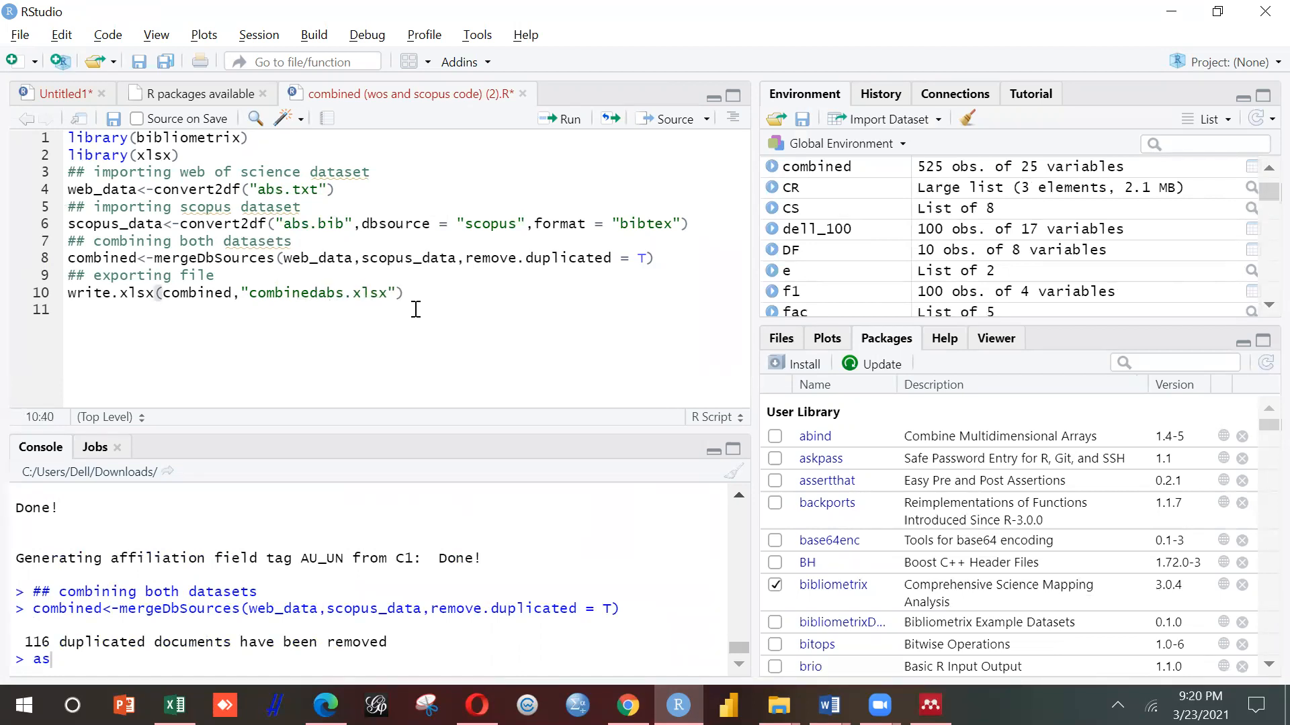
{"action": "key", "text": "ctrl+Return"}
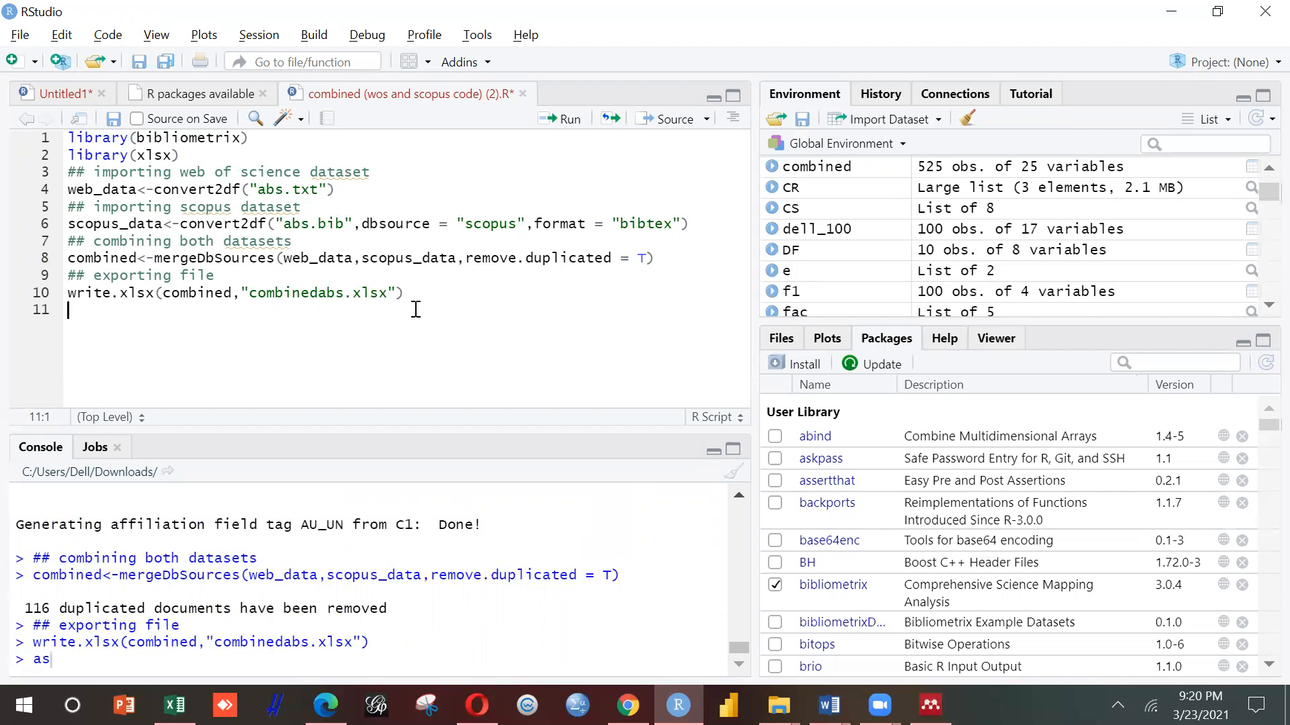
{"action": "left_click", "coordinate": [779, 705]}
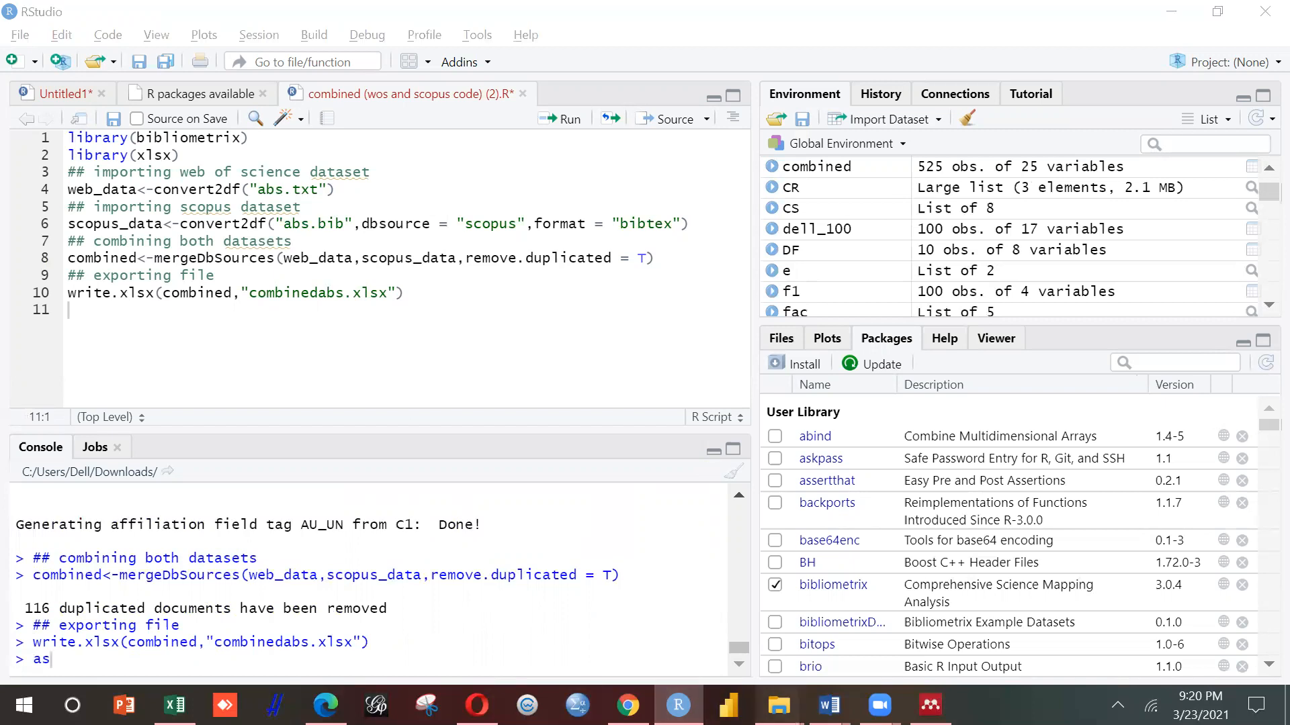
{"action": "left_click", "coordinate": [775, 648]}
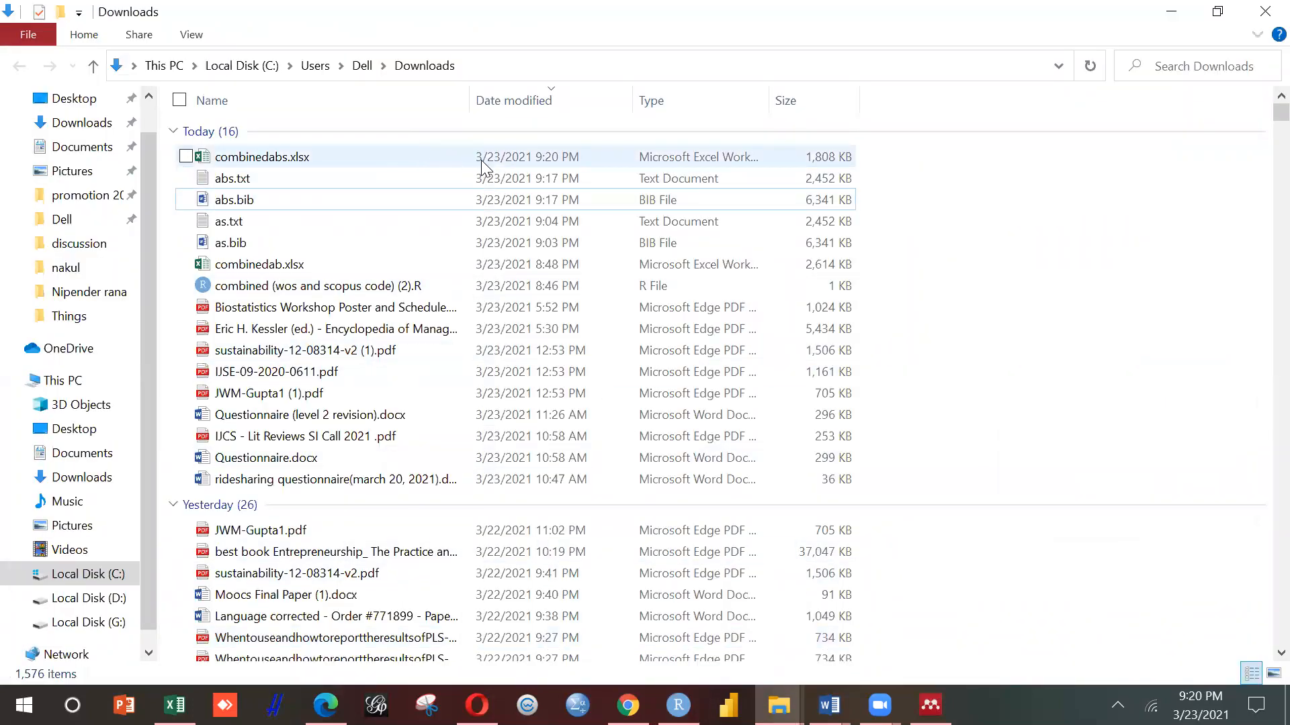
- Switch to RStudio and run the library(bibliometrix) and biblioshiny() lines of the Untitled1 script to launch the biblioshiny app
{"action": "mouse_move", "coordinate": [678, 705]}
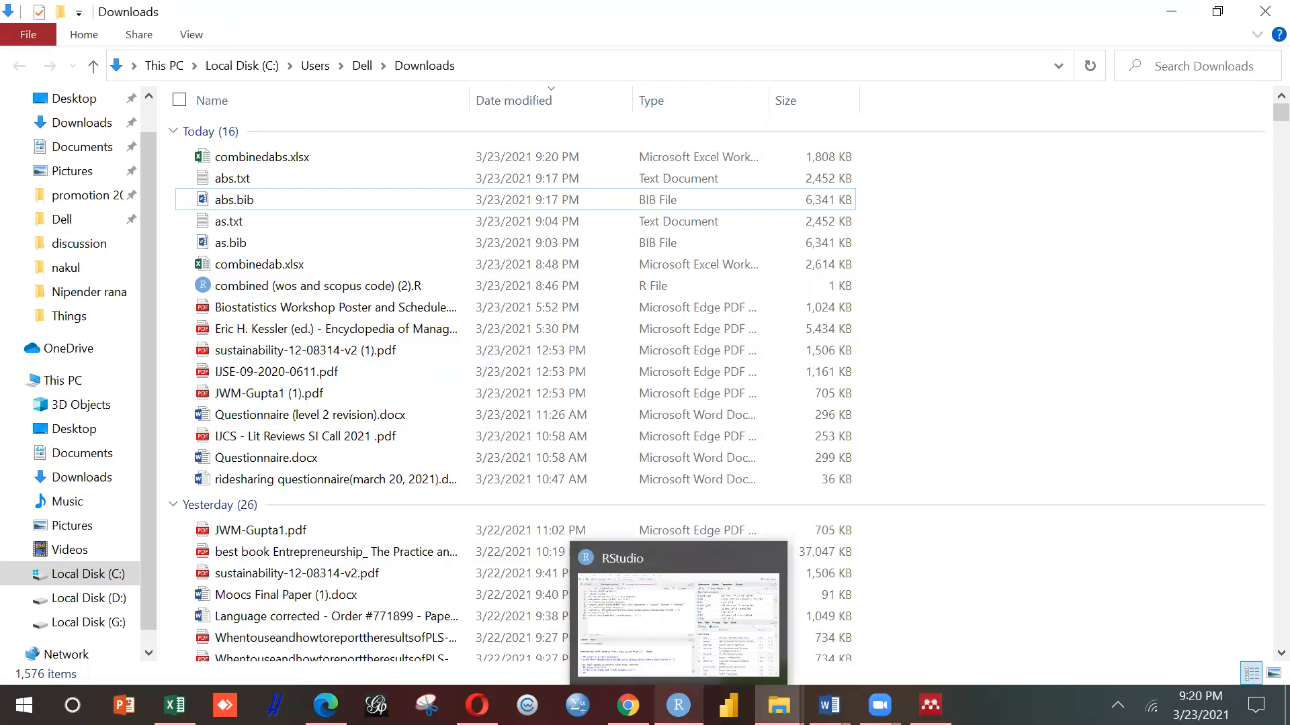
{"action": "left_click", "coordinate": [675, 625]}
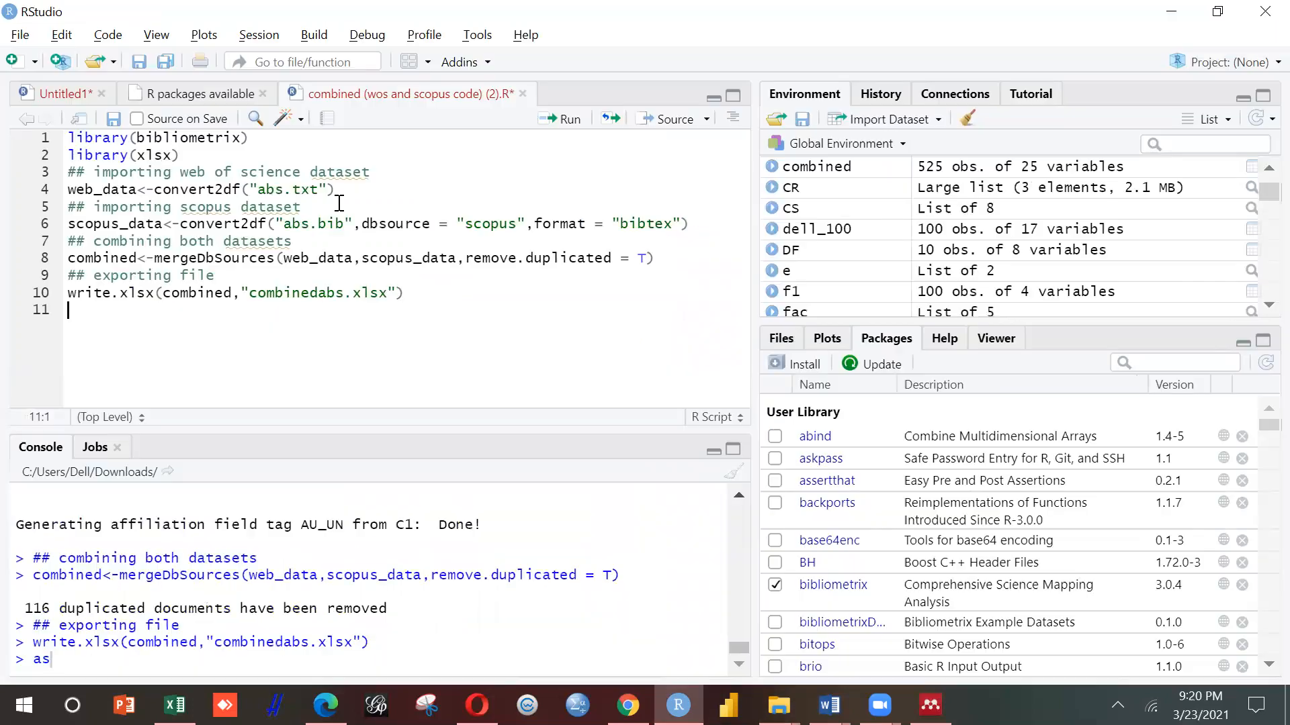
{"action": "left_click", "coordinate": [75, 97]}
{"action": "left_click", "coordinate": [261, 135]}
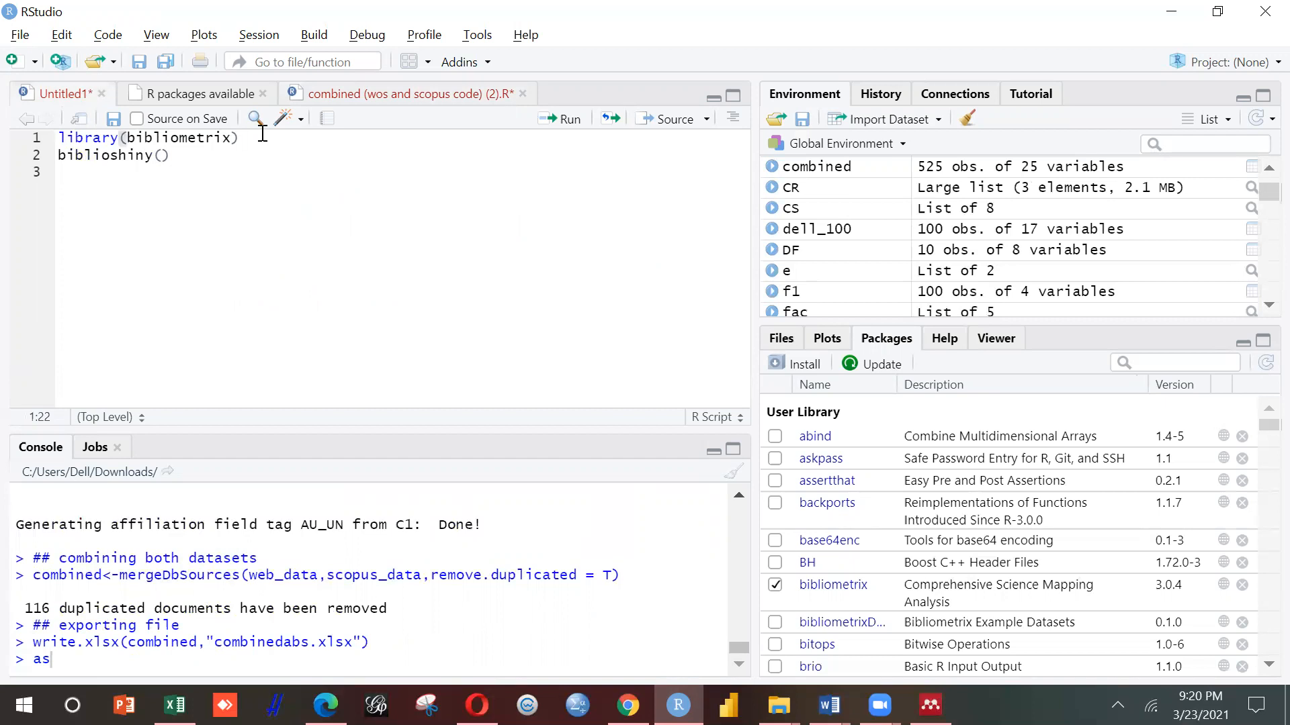
{"action": "key", "text": "ctrl+Return"}
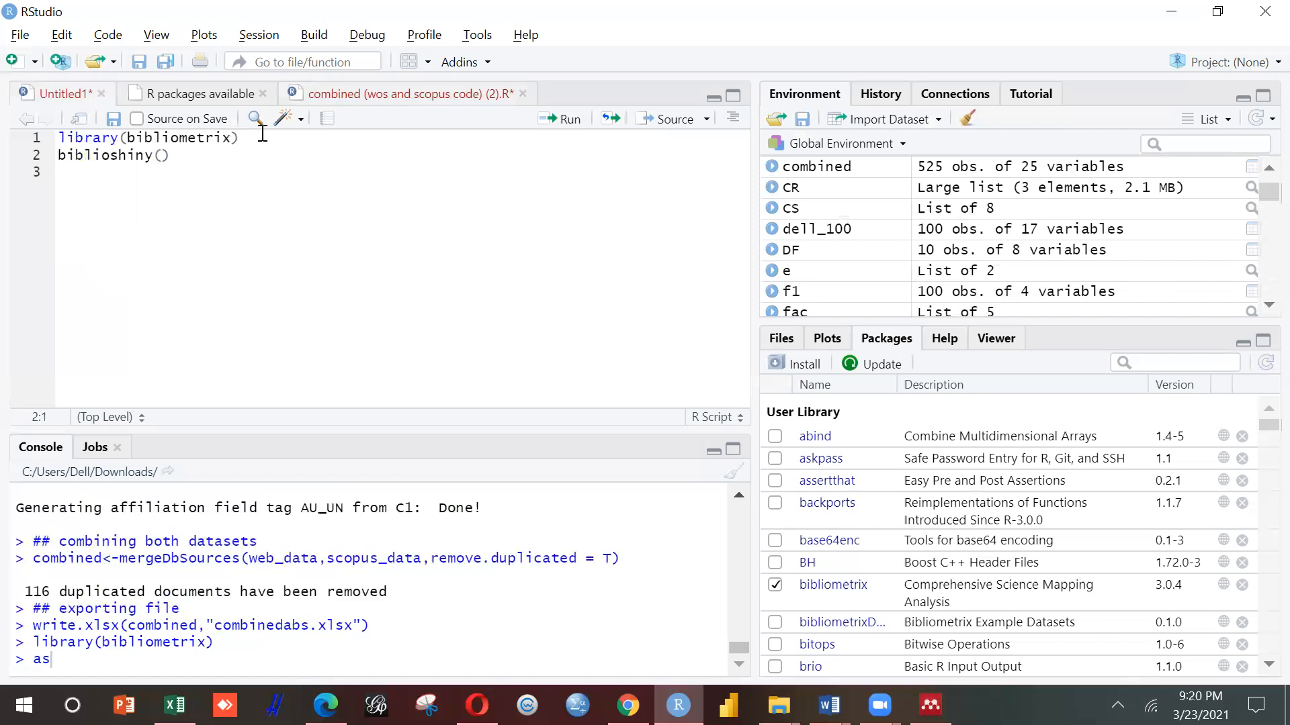
{"action": "key", "text": "ctrl+Return"}
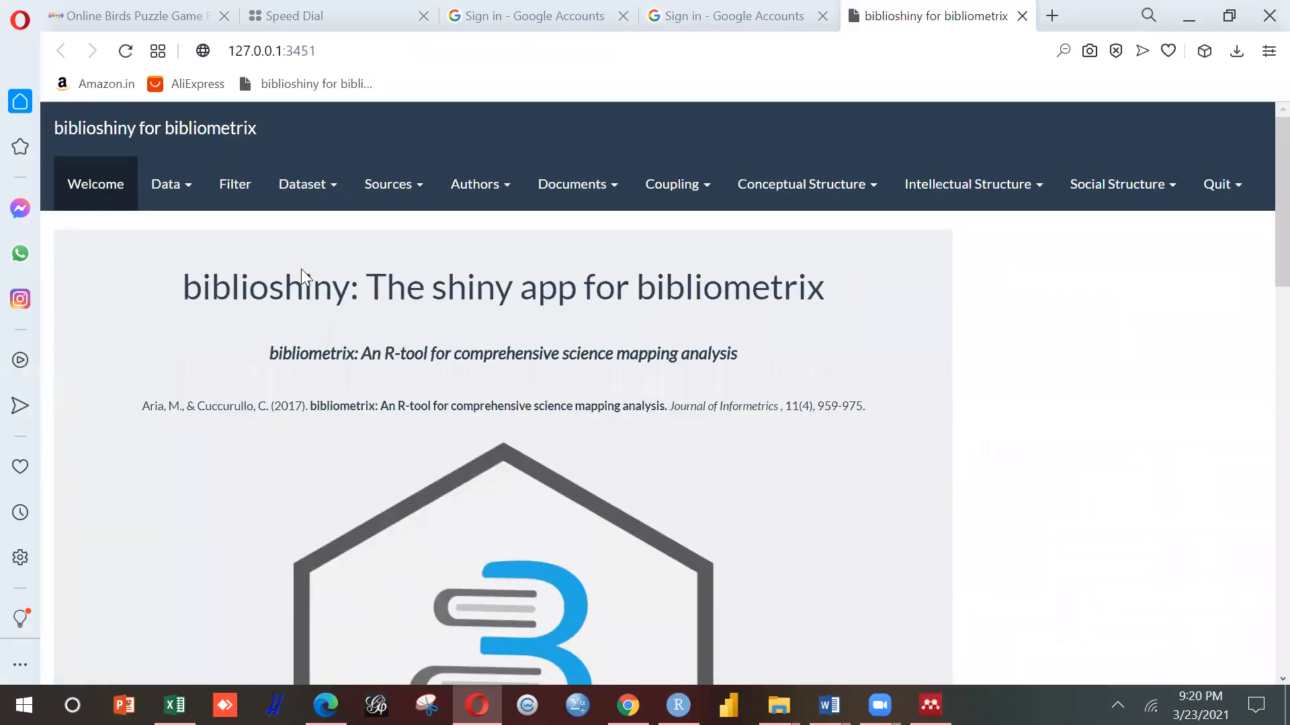
- Load combinedabs.xlsx from Downloads into biblioshiny as a bibliometrix file and display the collection's Main Information
{"action": "left_click", "coordinate": [180, 189]}
{"action": "left_click", "coordinate": [192, 250]}
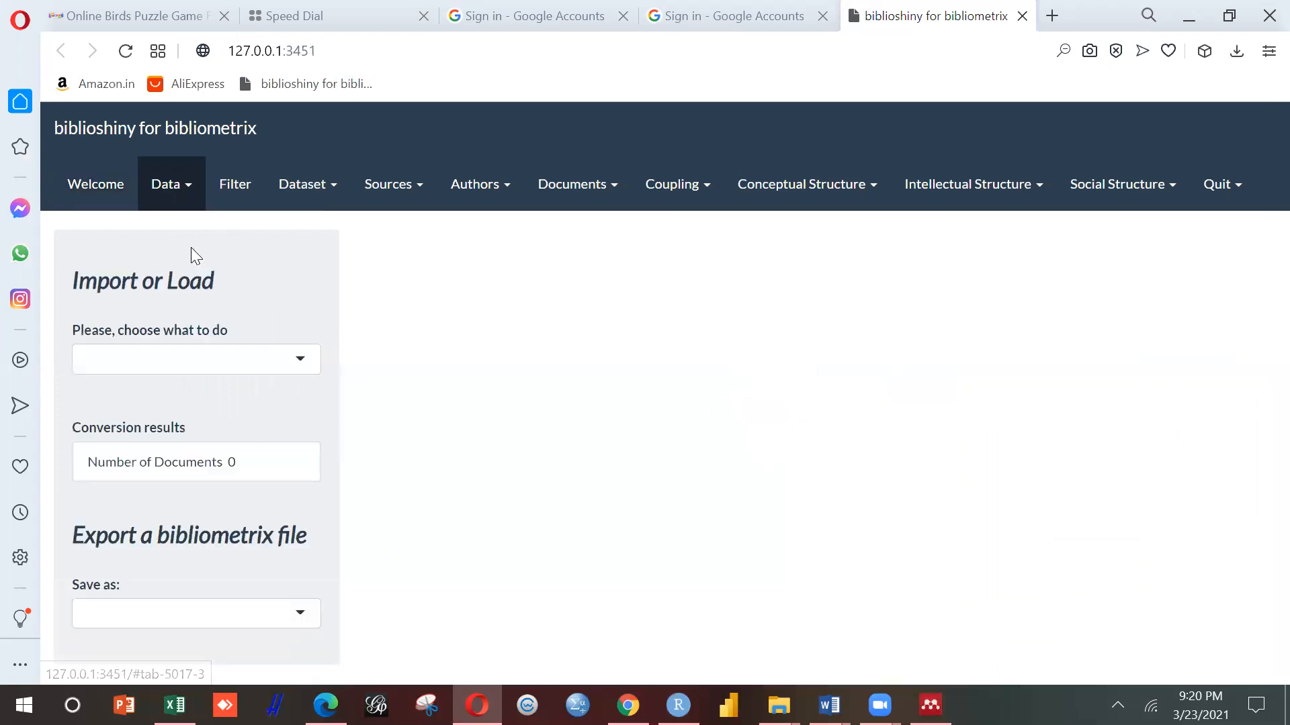
{"action": "left_click", "coordinate": [288, 363]}
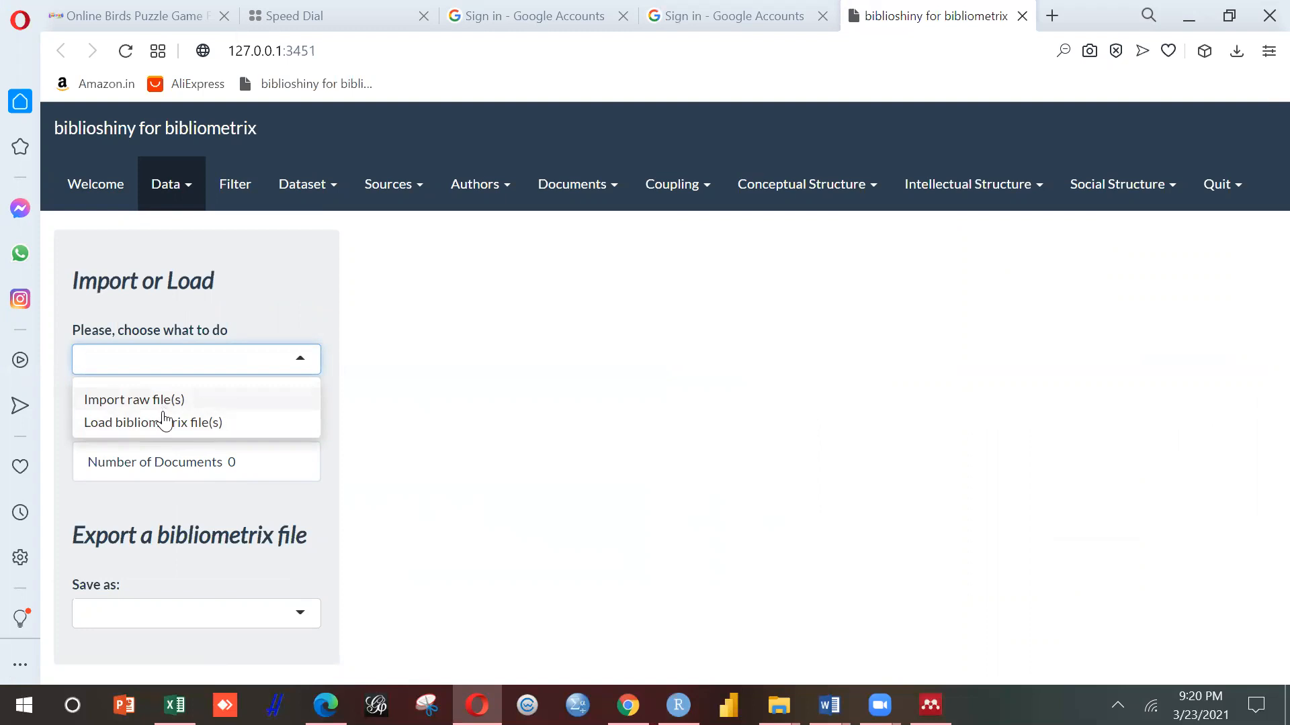
{"action": "left_click", "coordinate": [166, 424]}
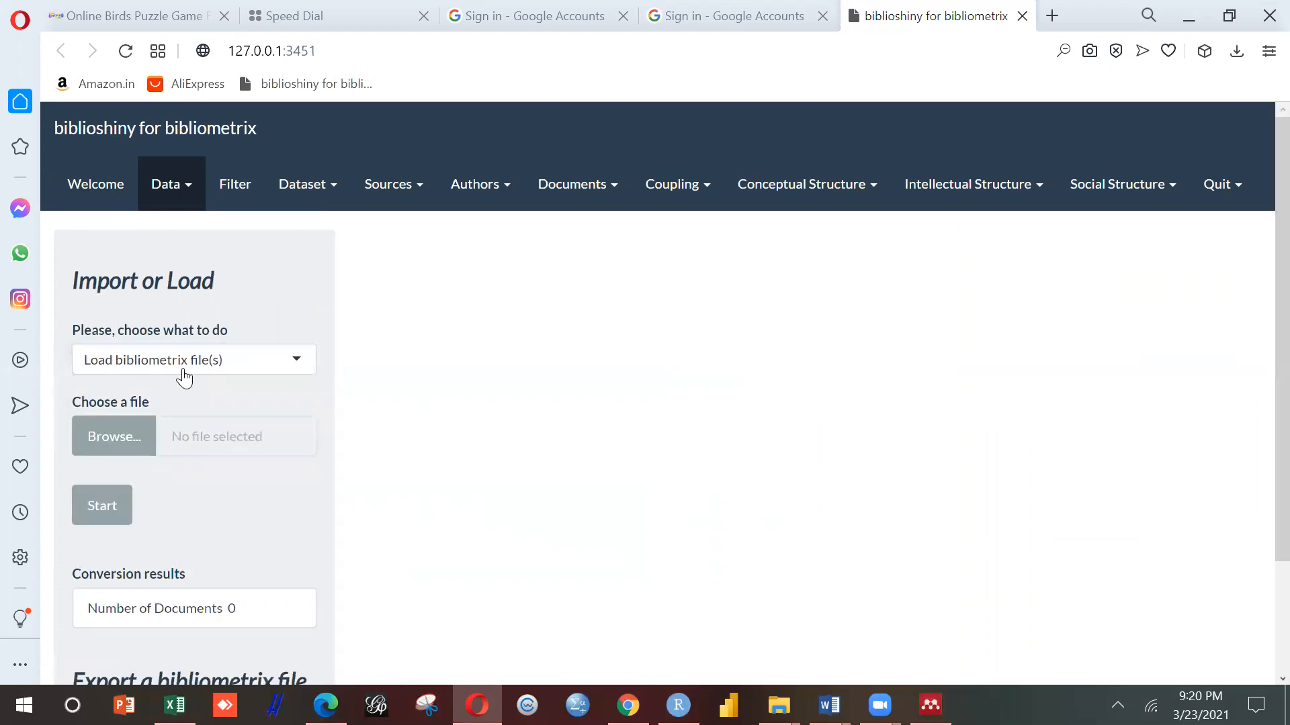
{"action": "left_click", "coordinate": [121, 440]}
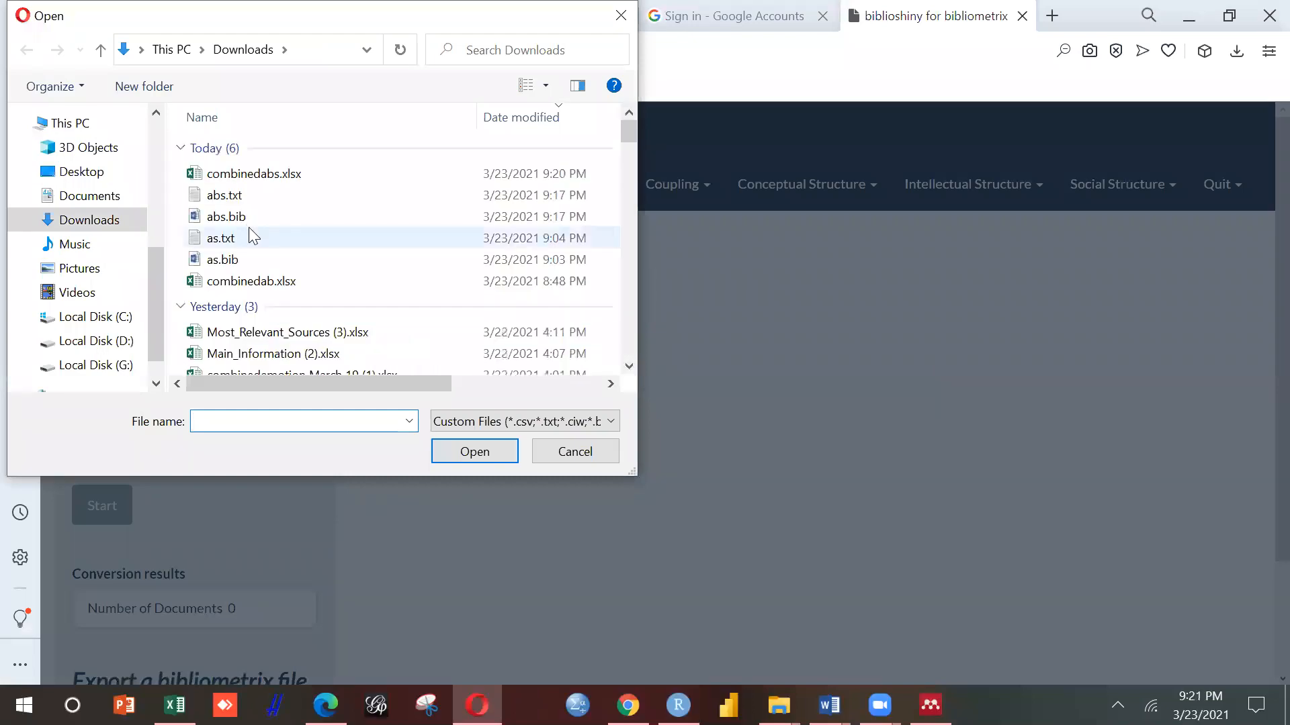
{"action": "left_click", "coordinate": [252, 174]}
{"action": "left_click", "coordinate": [459, 452]}
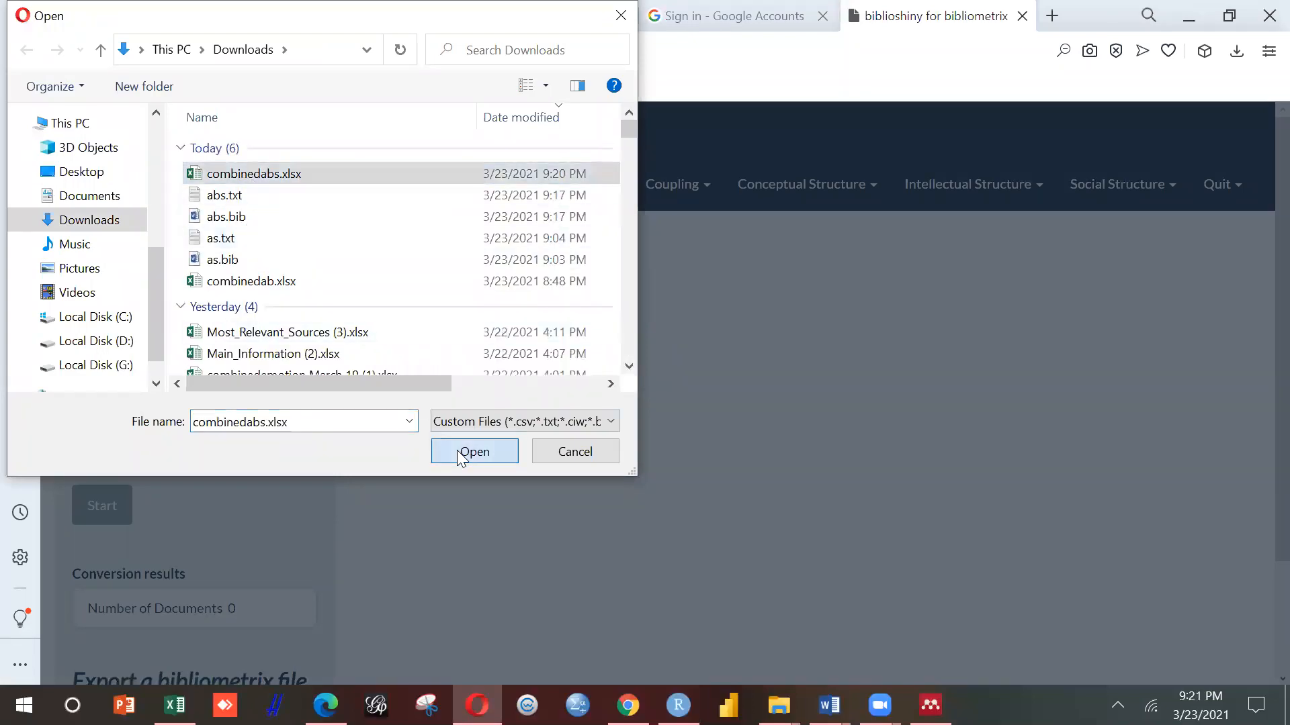
{"action": "left_click", "coordinate": [99, 509]}
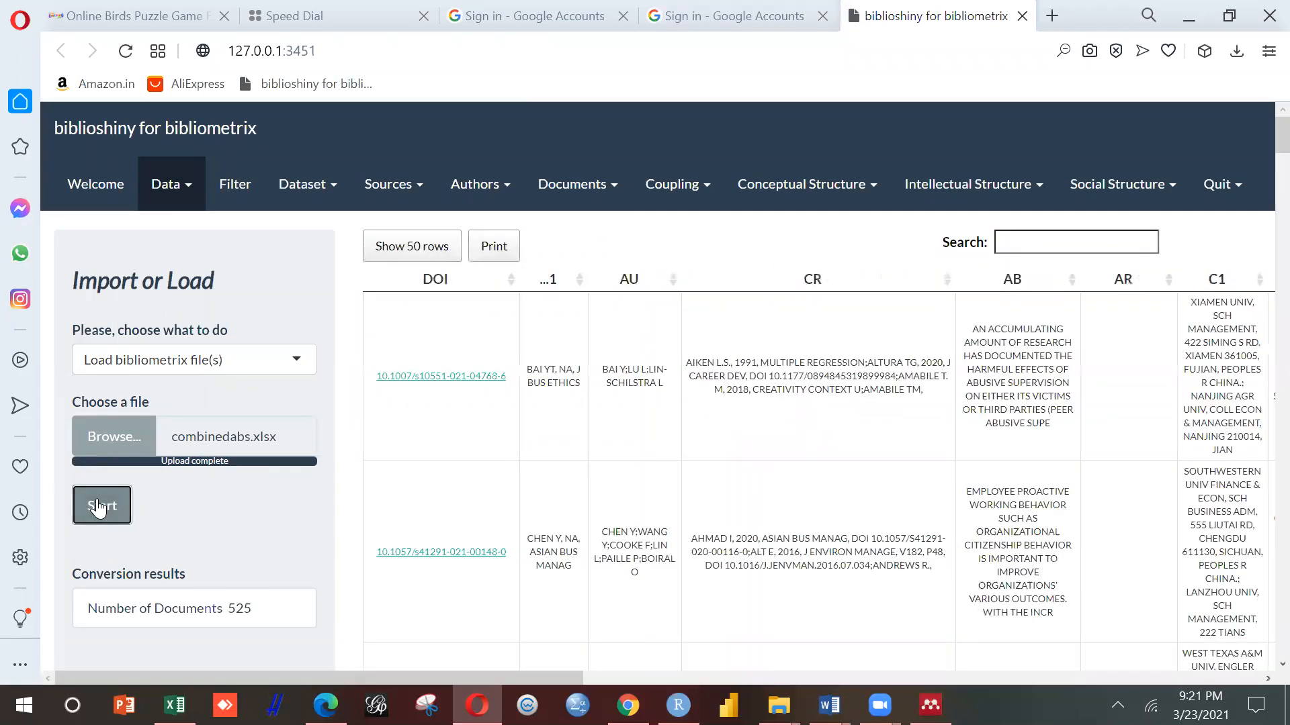
{"action": "left_click", "coordinate": [296, 188]}
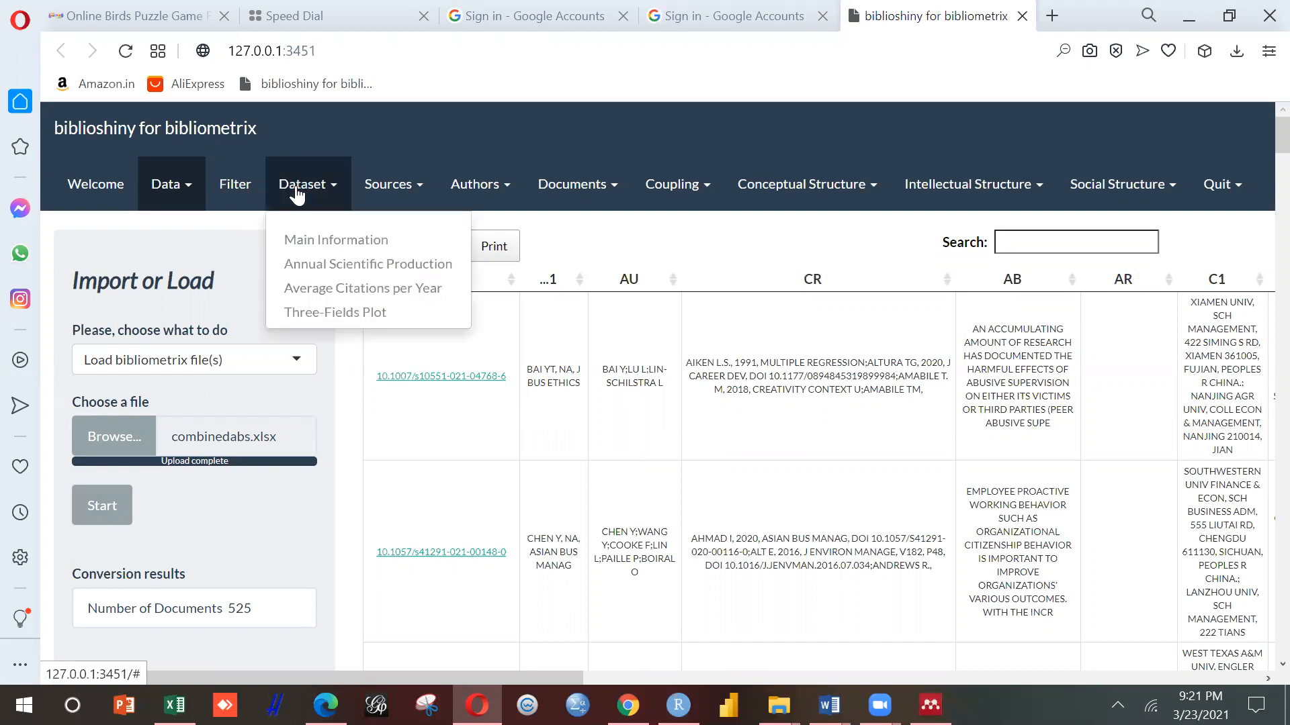
{"action": "left_click", "coordinate": [310, 241]}
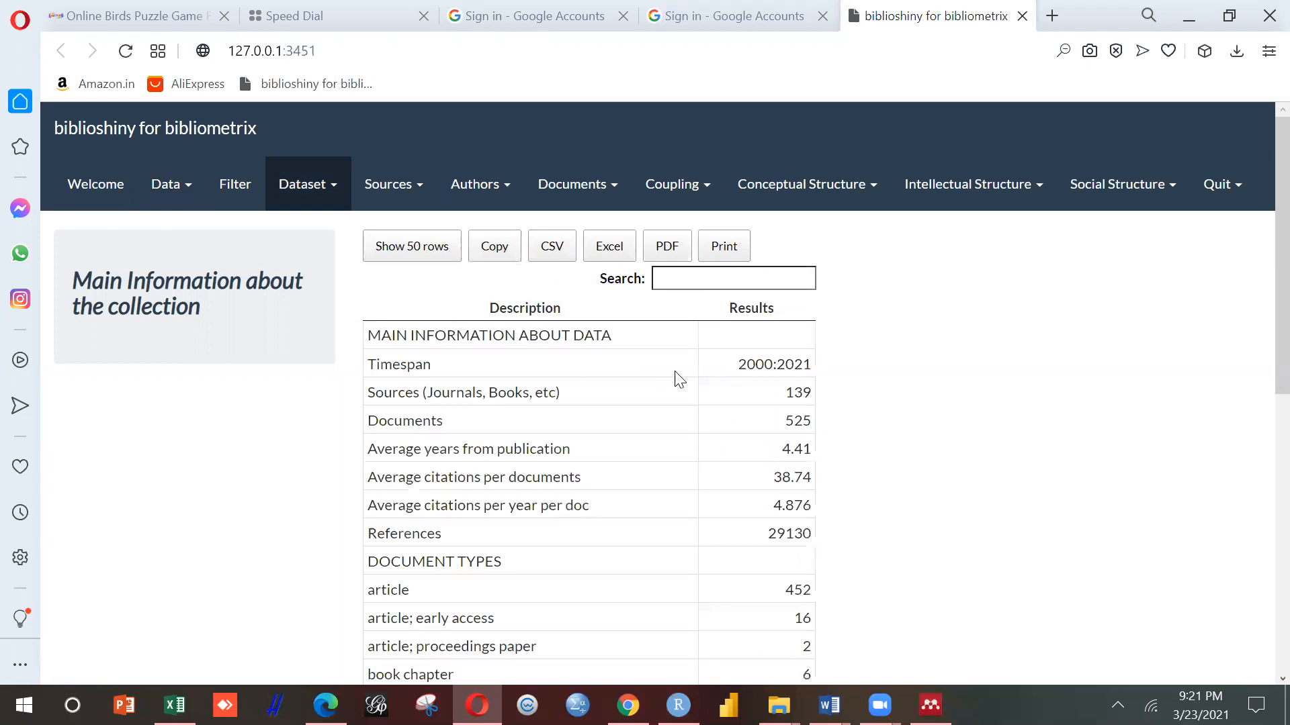
- Generate the Most Relevant Sources analysis and show its results as a table
{"action": "left_click", "coordinate": [394, 192]}
{"action": "left_click", "coordinate": [406, 243]}
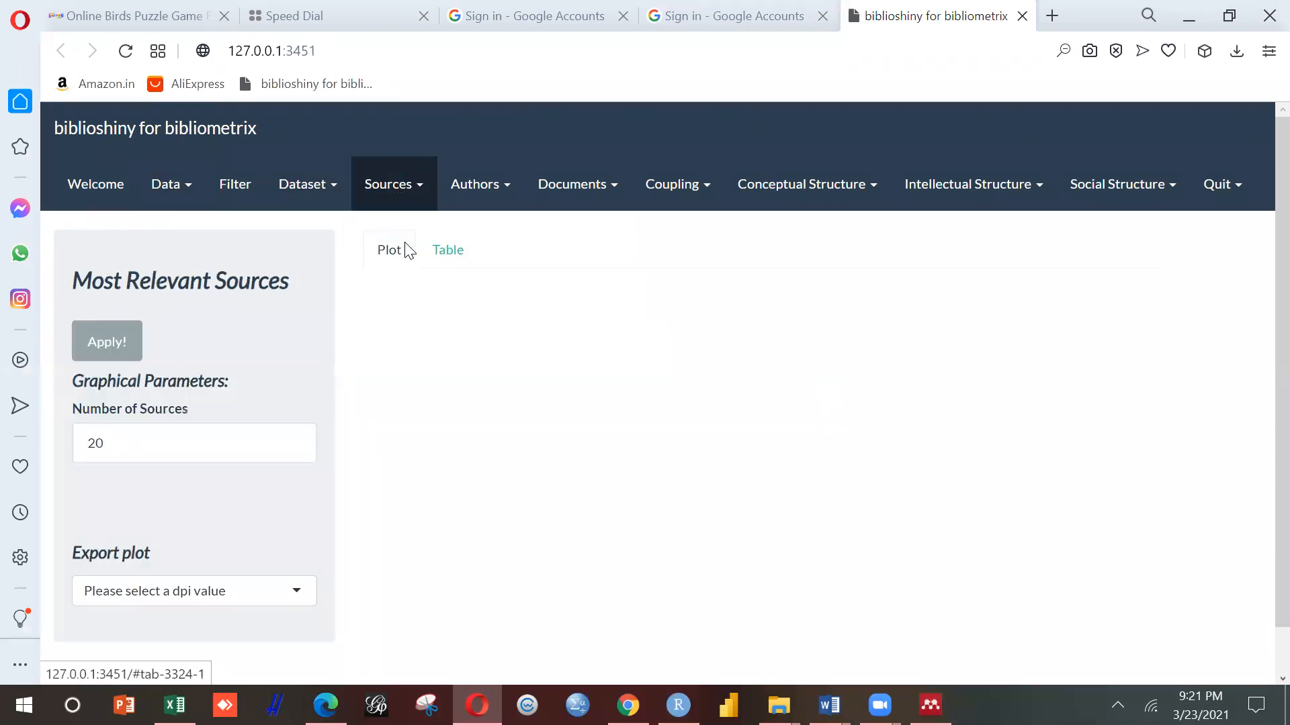
{"action": "left_click", "coordinate": [112, 344]}
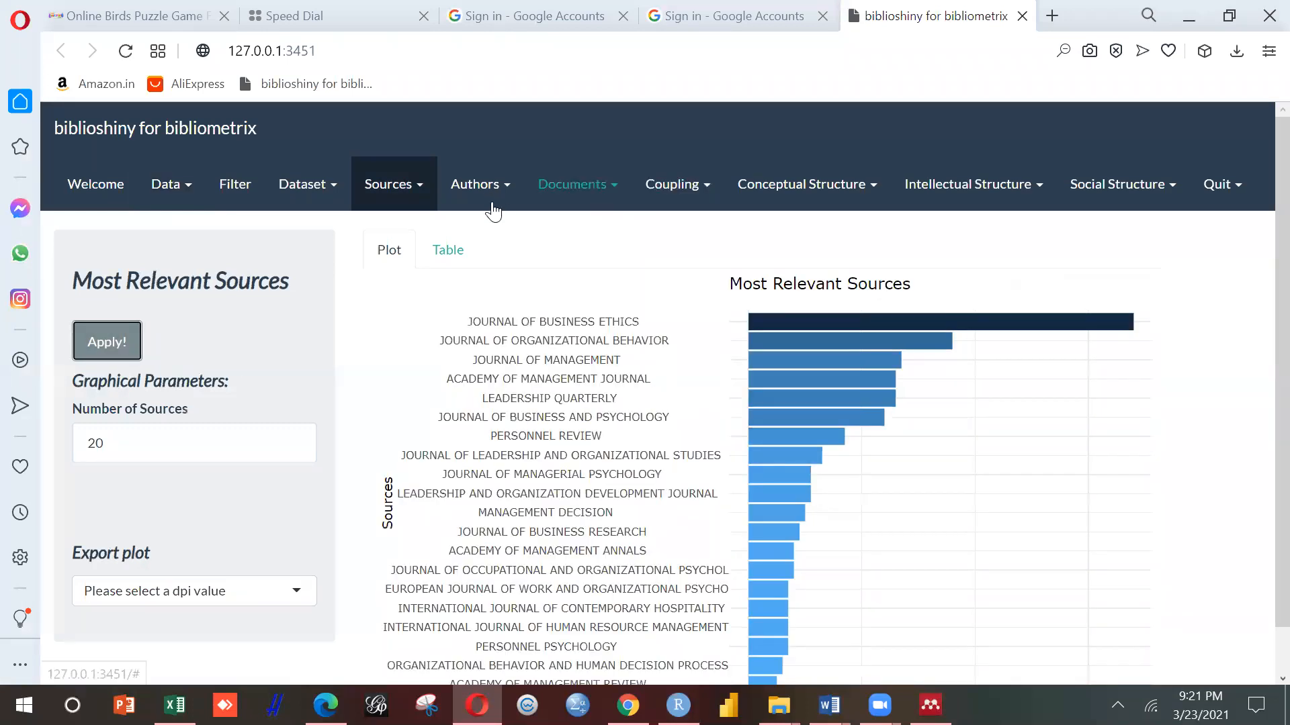
{"action": "left_click", "coordinate": [461, 260]}
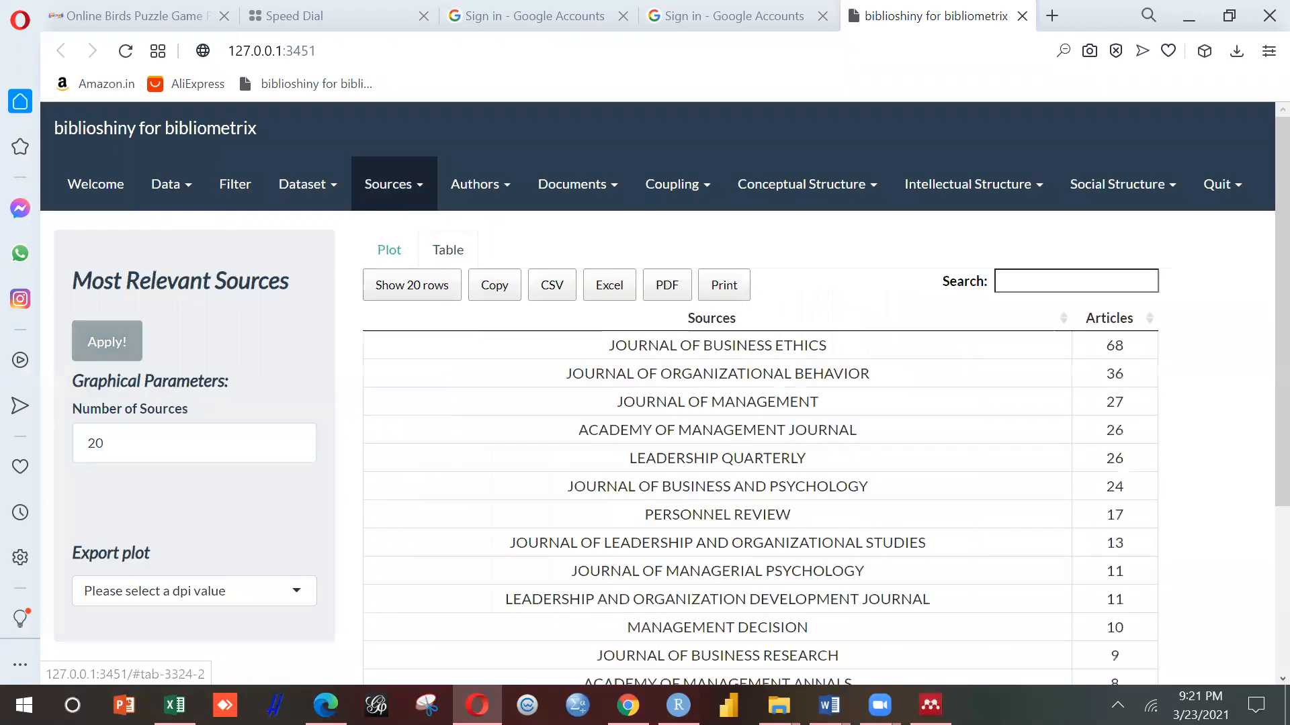